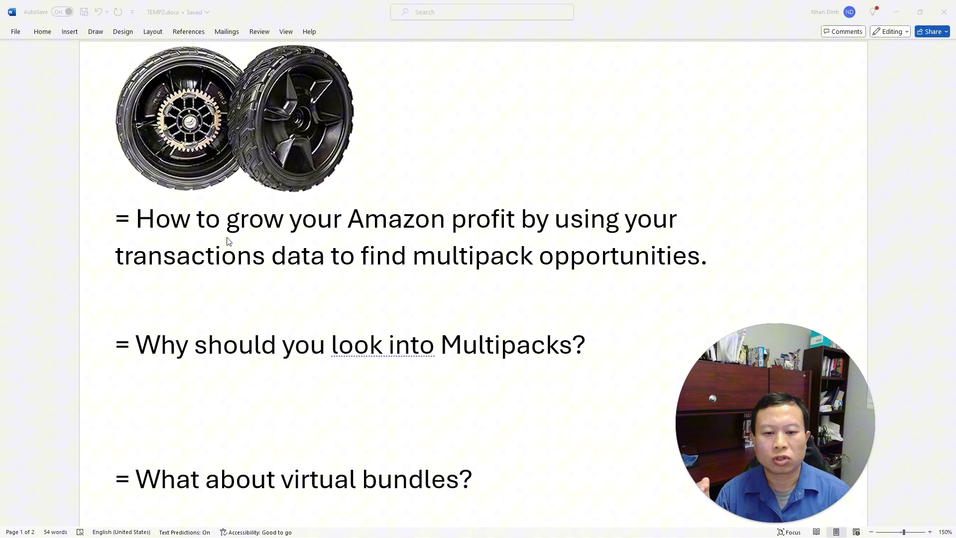
Scroll through the virtual bundles help article
scroll(228, 242, down, 3)
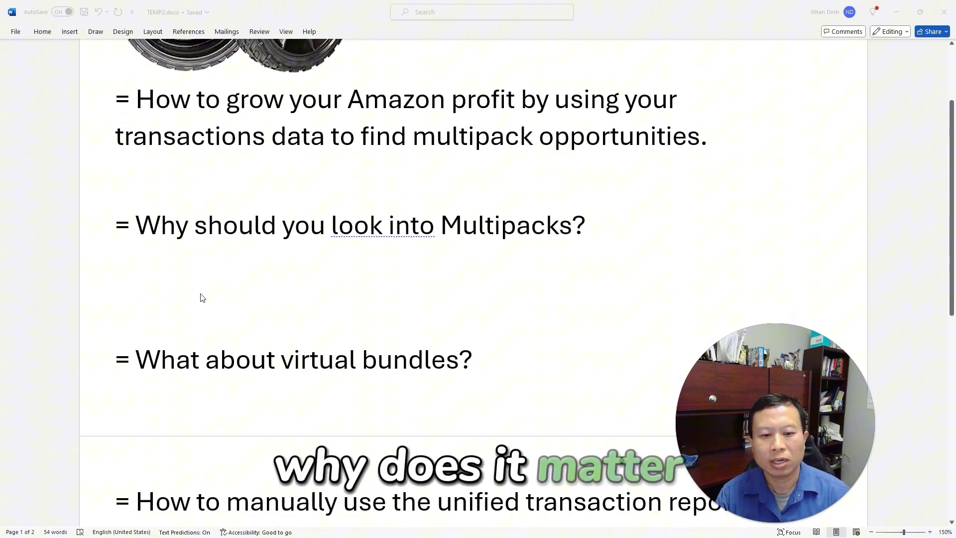
scroll(202, 298, down, 2)
scroll(477, 300, down, 3)
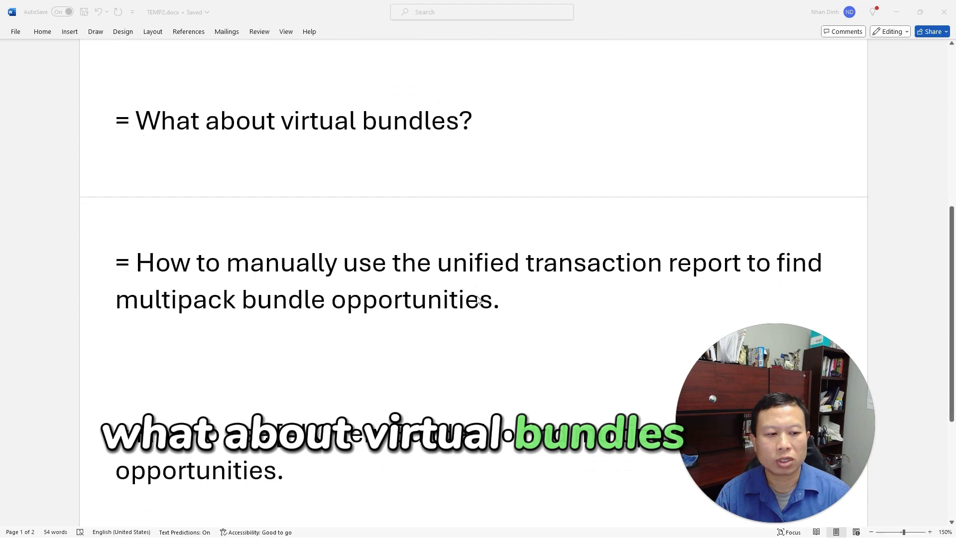
scroll(456, 176, down, 1)
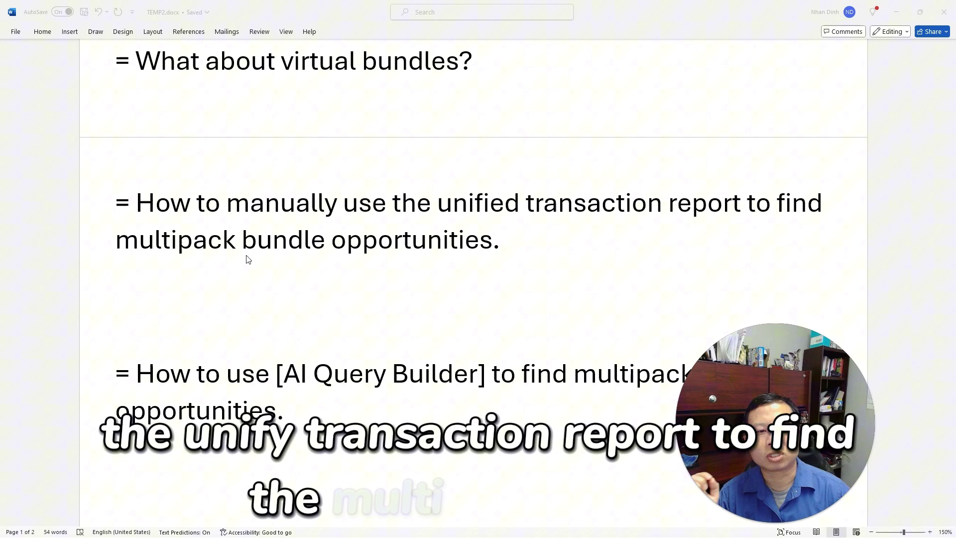
scroll(454, 261, down, 2)
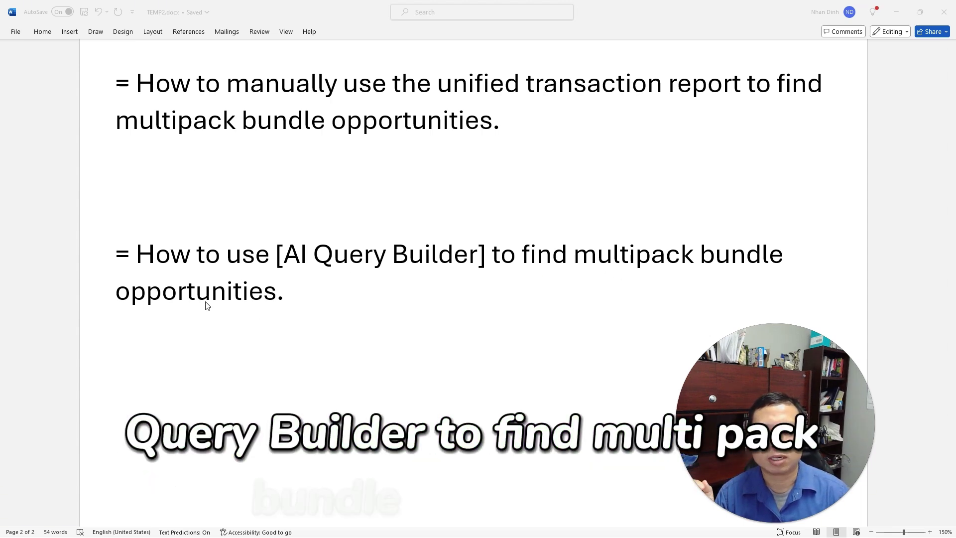
scroll(203, 275, up, 9)
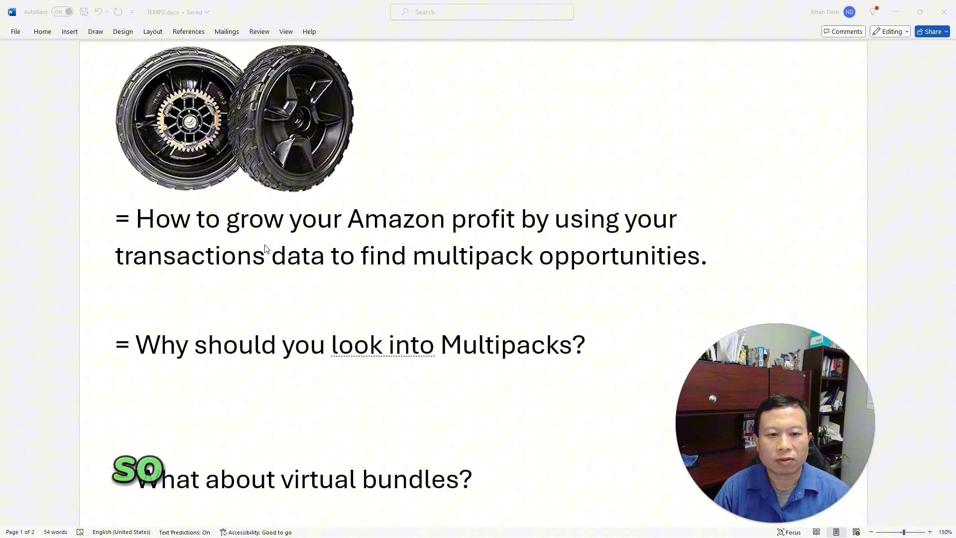
scroll(253, 251, down, 1)
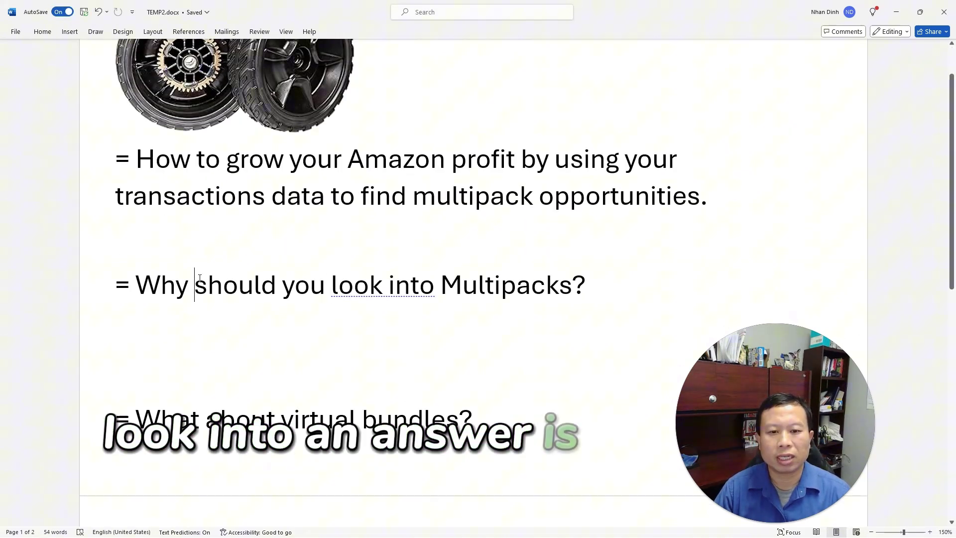
scroll(204, 175, down, 2)
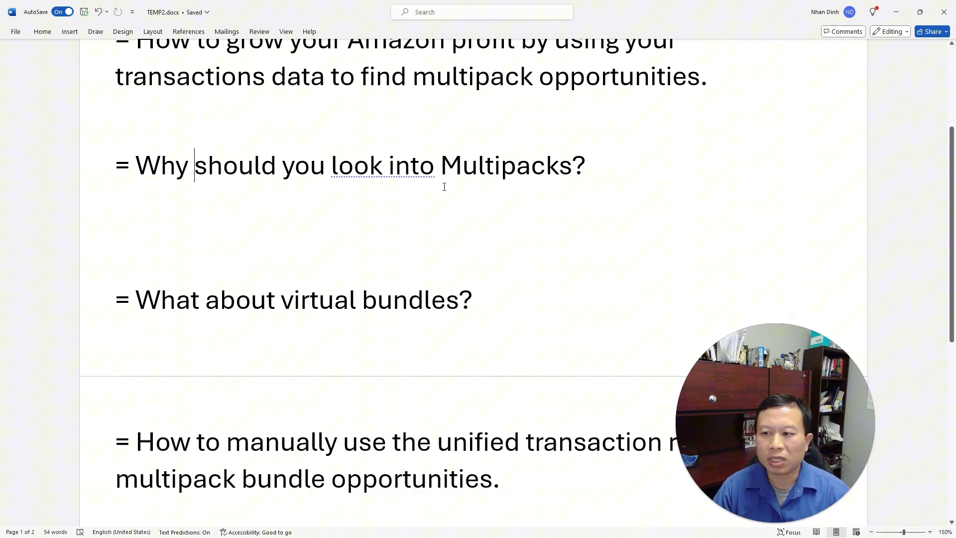
scroll(312, 213, up, 3)
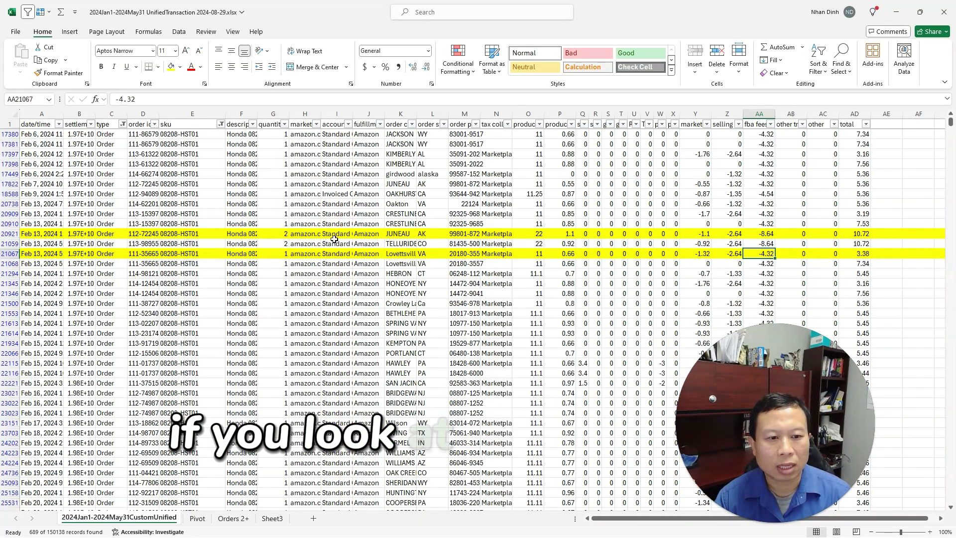
Point out the order with quantity 2 and its FBA fee
click(292, 238)
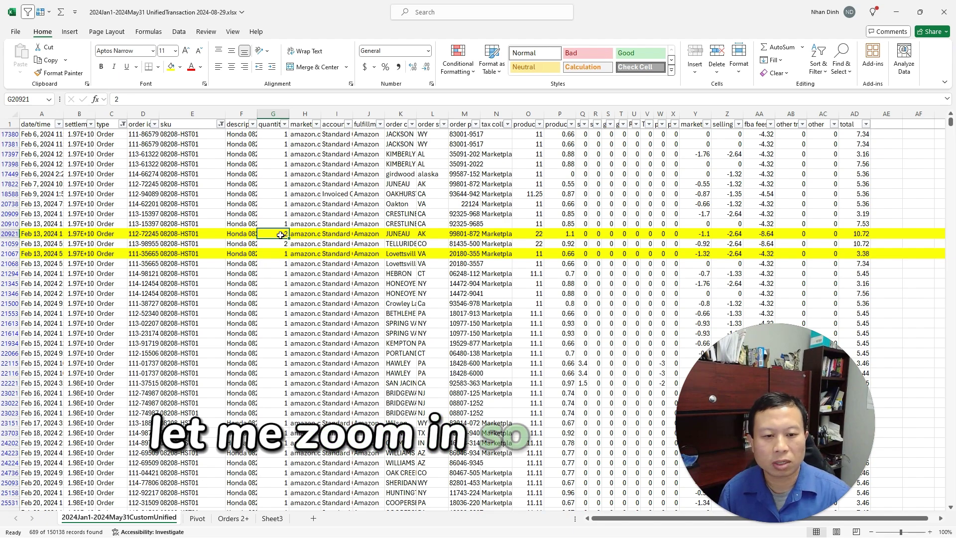
scroll(280, 235, up, 3)
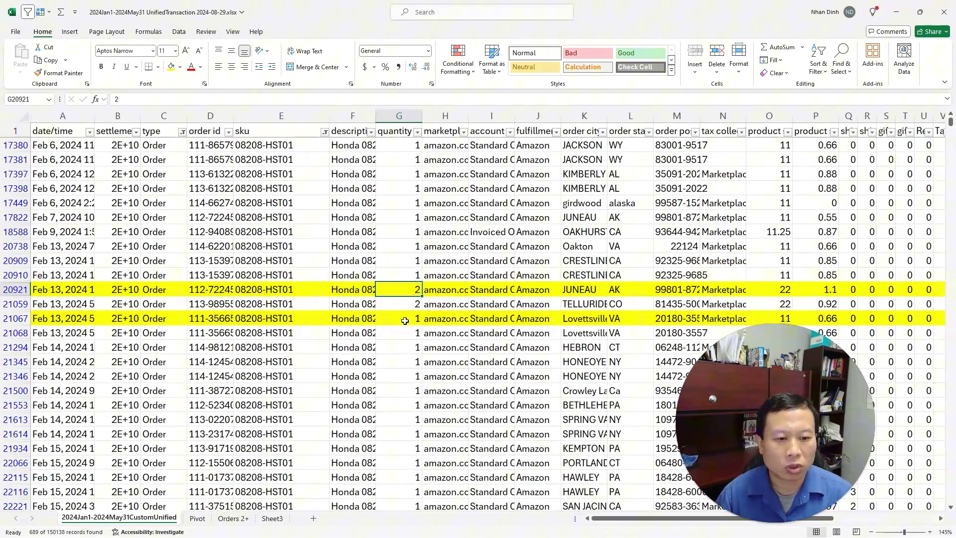
drag(607, 521, 712, 521)
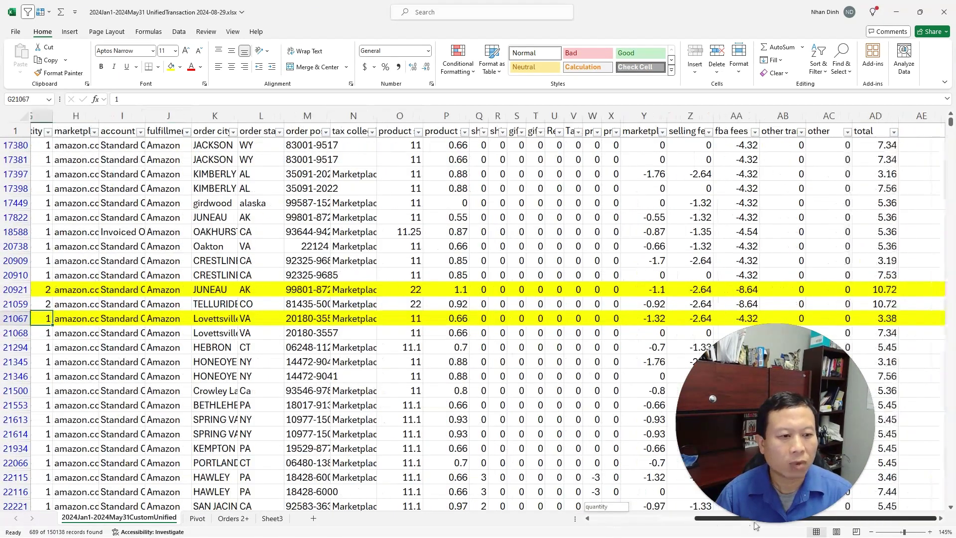
click(743, 289)
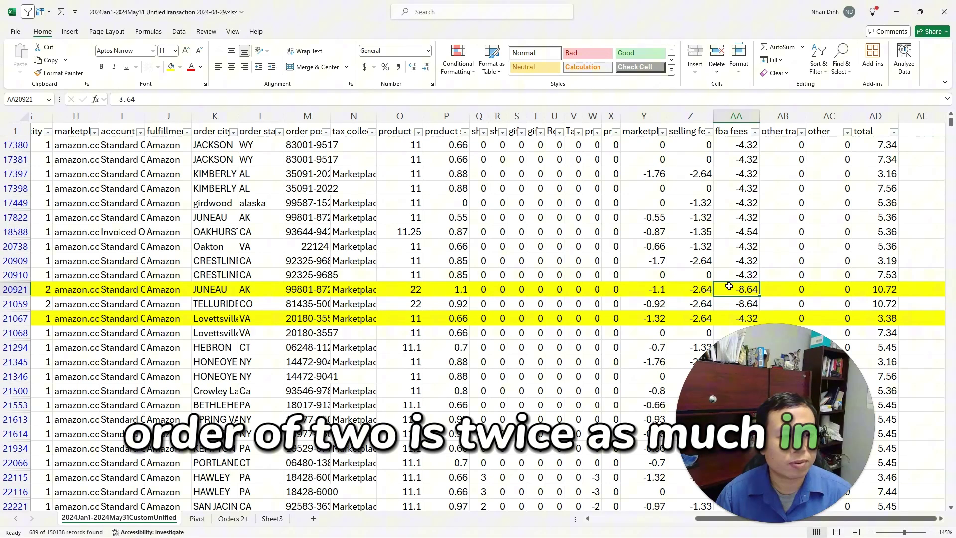
Compare the fee columns: the two-unit order's -8.64 FBA fee versus a single unit's -4.32
click(645, 131)
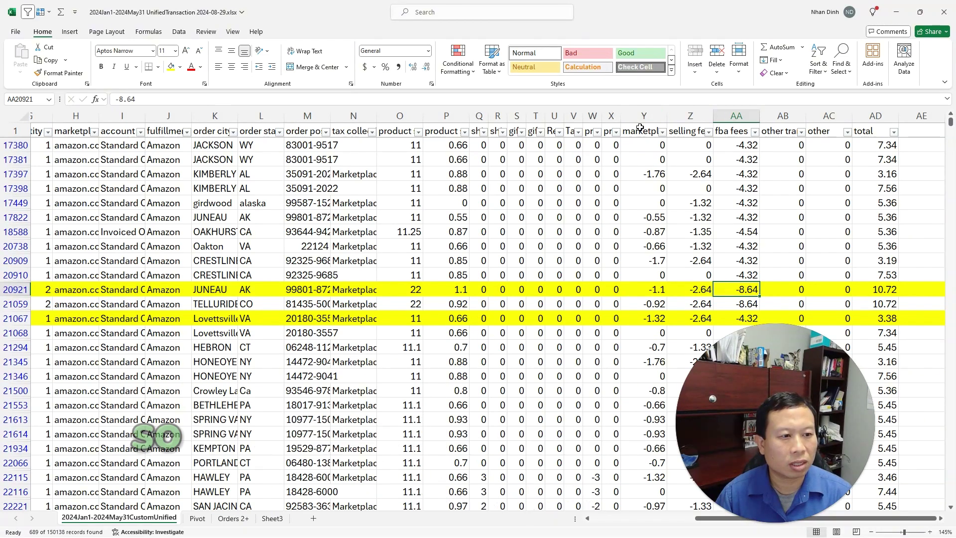
click(690, 132)
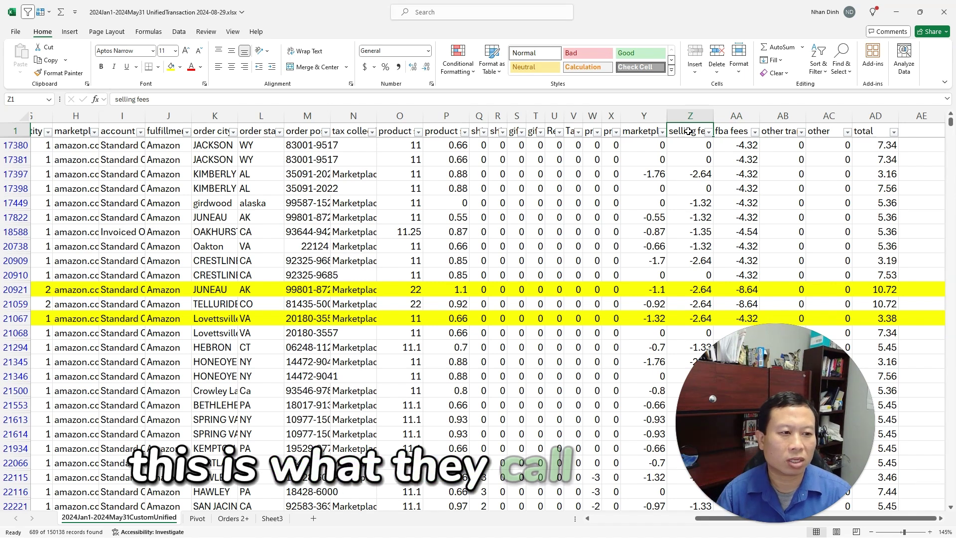
click(727, 133)
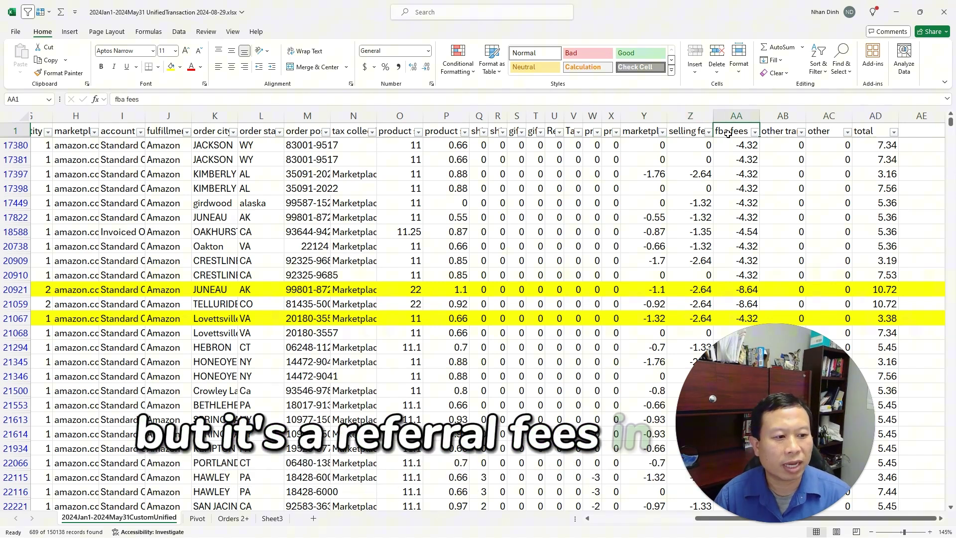
click(736, 284)
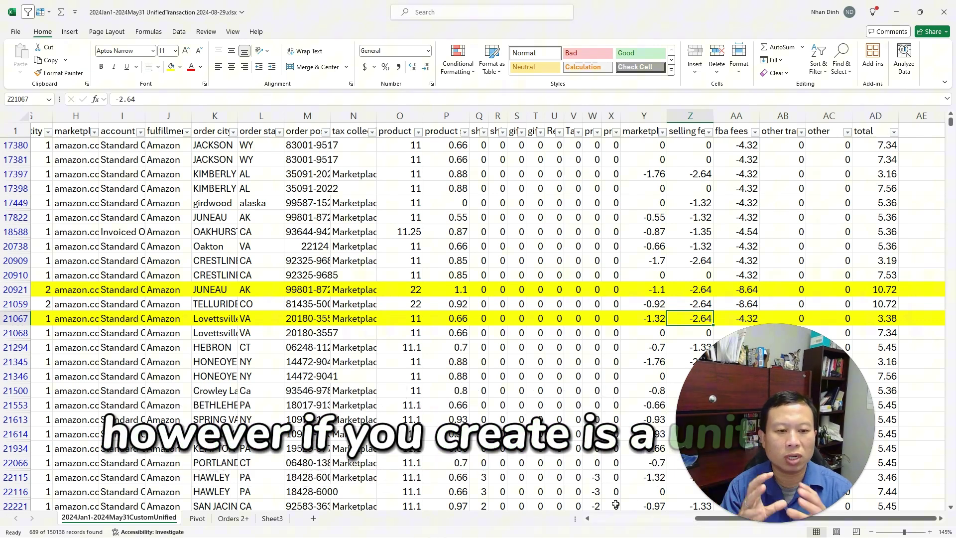
click(743, 319)
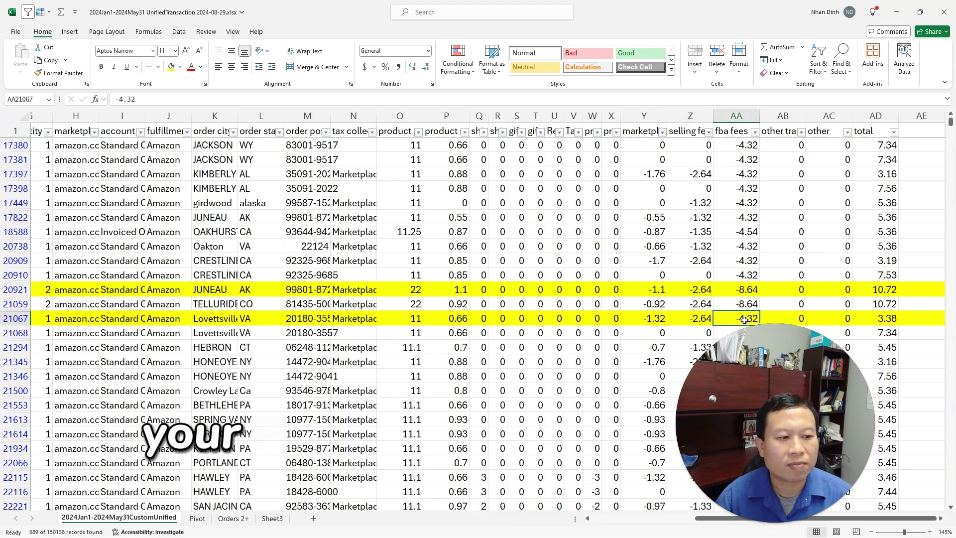
click(738, 284)
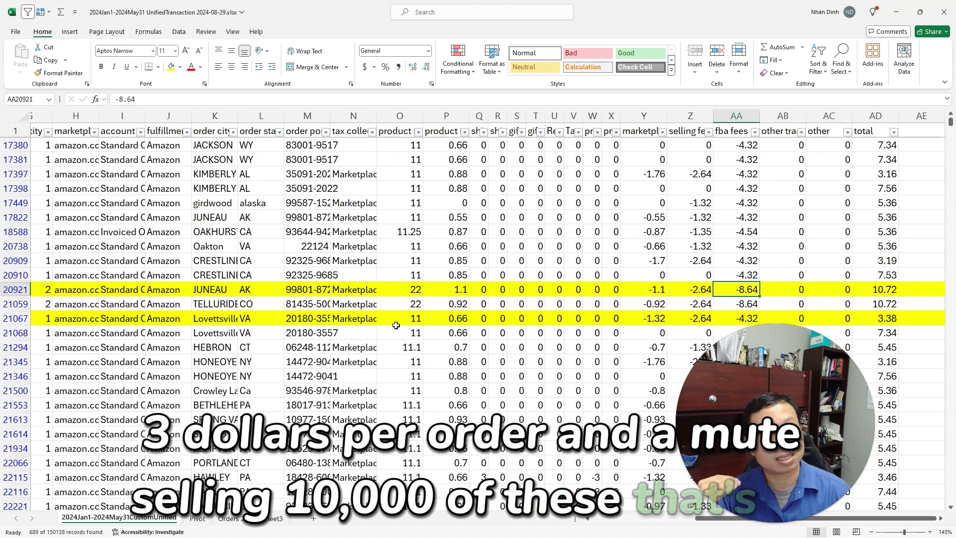
Scroll the help article down to its Fees section
scroll(224, 267, left, 5)
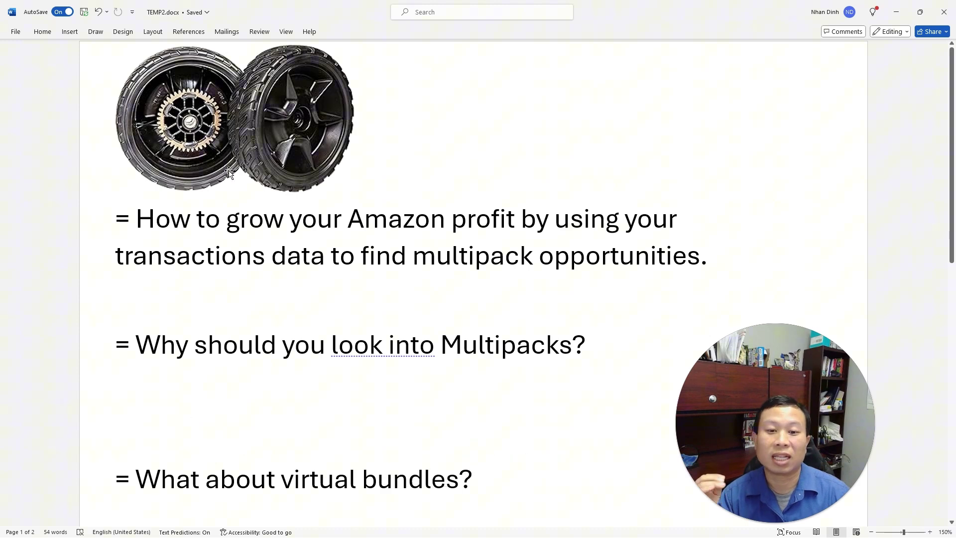
scroll(240, 180, down, 3)
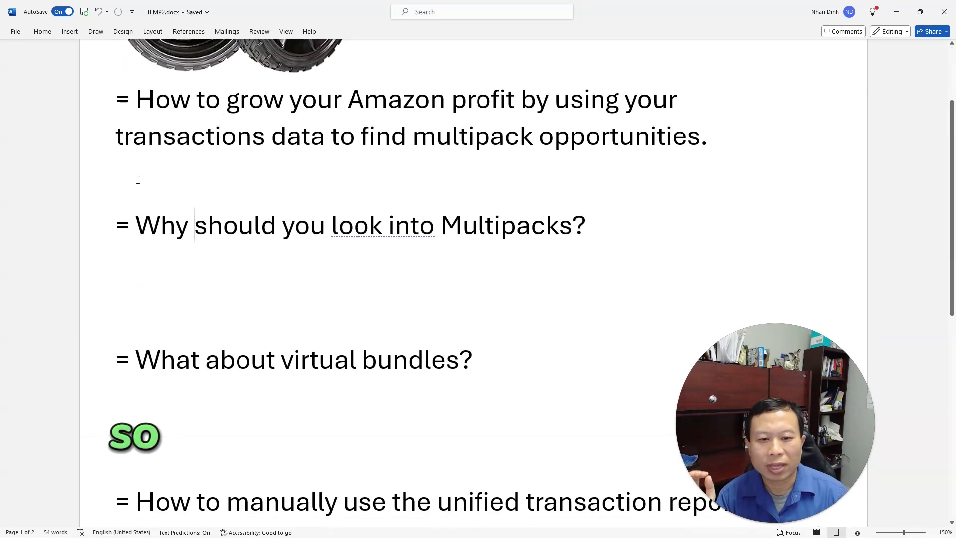
scroll(330, 274, down, 3)
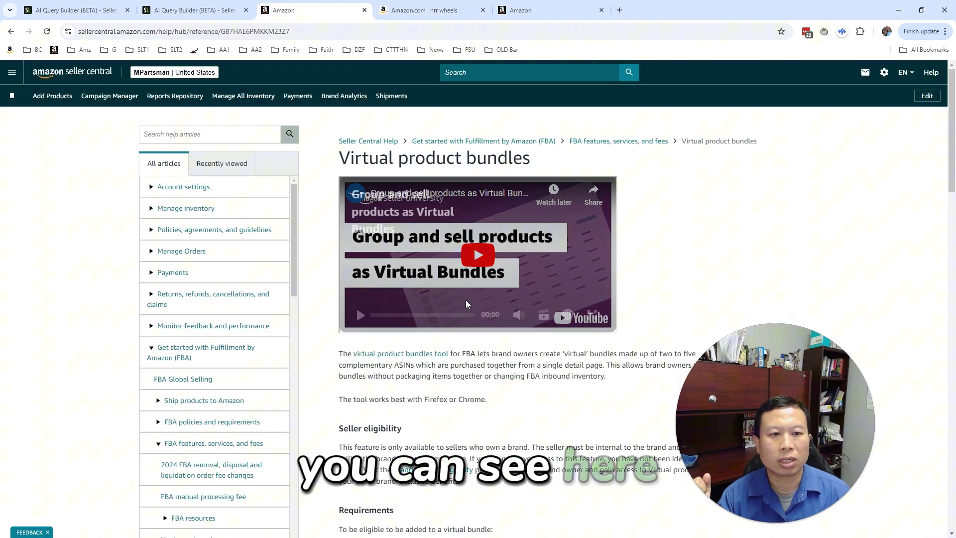
scroll(462, 289, down, 5)
scroll(454, 271, down, 1)
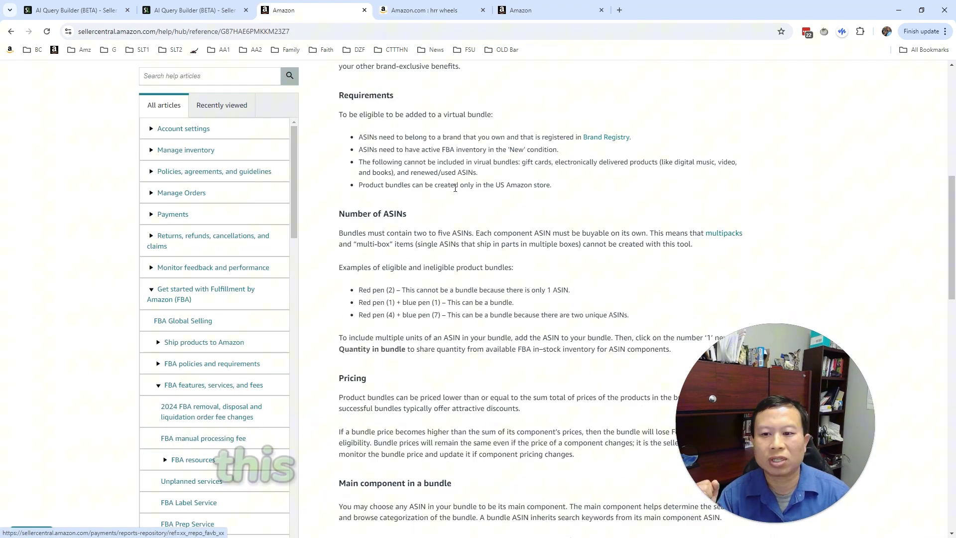
scroll(454, 188, up, 1)
scroll(455, 188, up, 8)
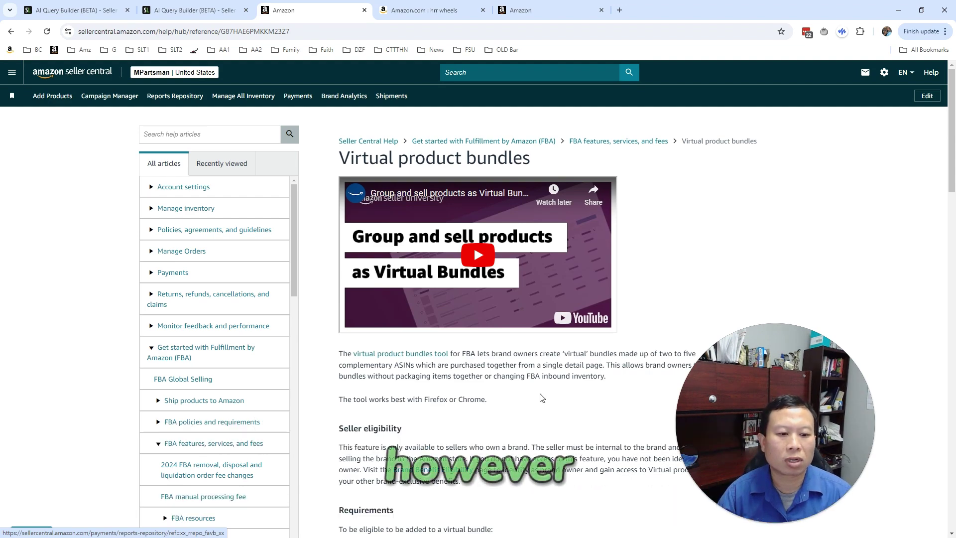
scroll(501, 353, down, 15)
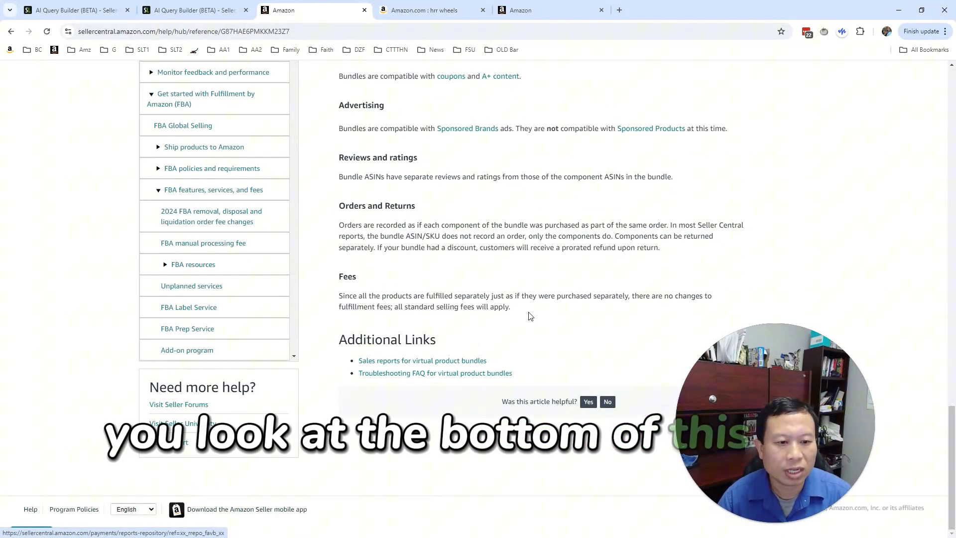
Highlight the Fees sentences about fulfillment fees and standard selling fees applying
drag(530, 316, 338, 295)
click(417, 296)
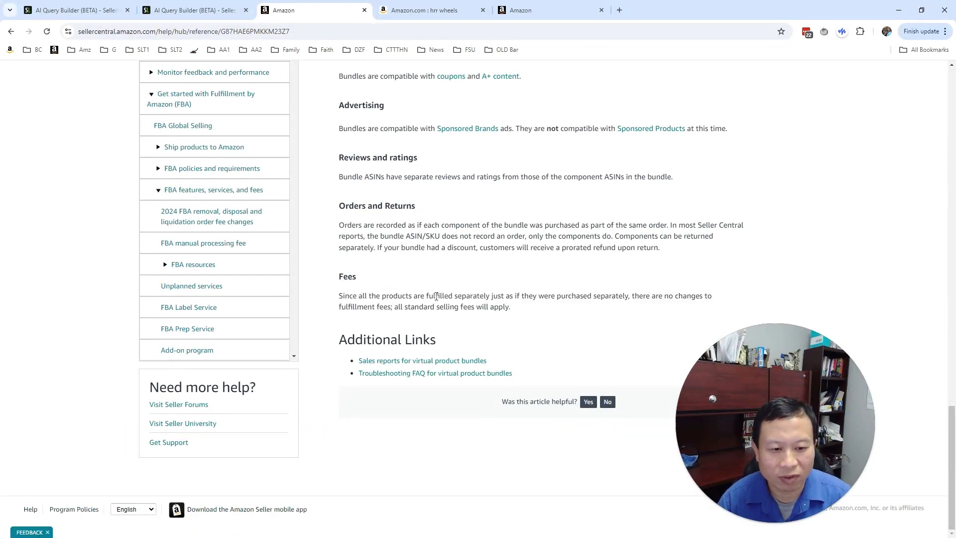
drag(436, 296, 458, 306)
click(470, 305)
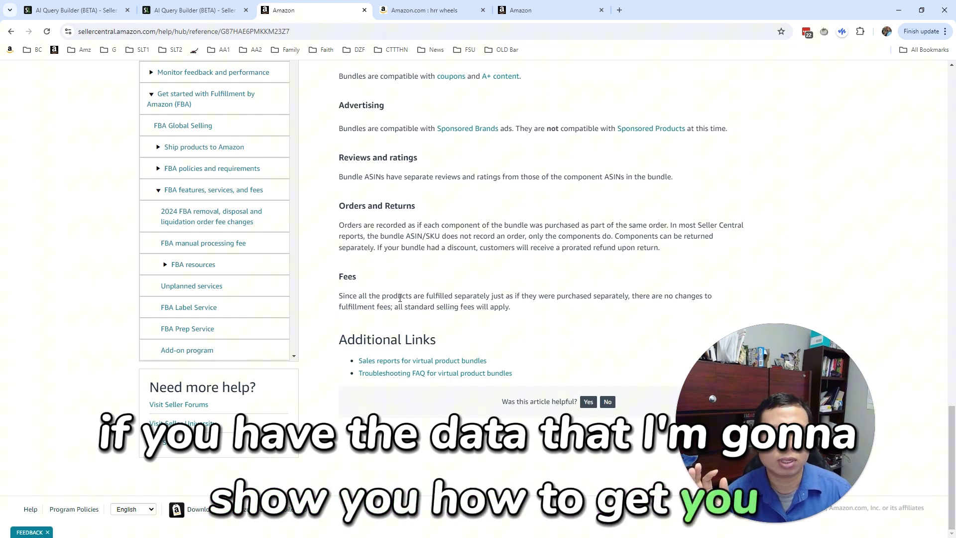
mouse_move(399, 298)
mouse_down()
mouse_move(393, 307)
mouse_move(411, 306)
mouse_up()
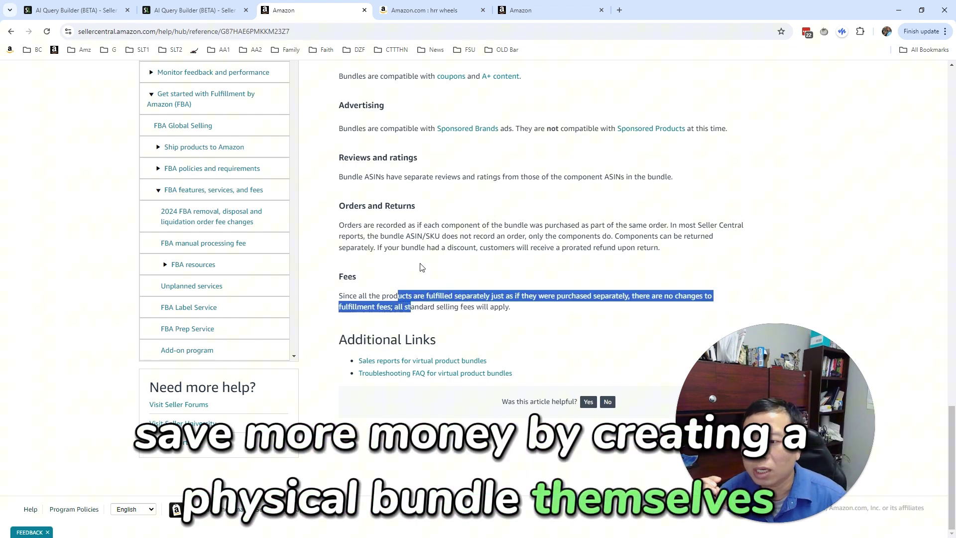
Switch to the TEMP2.docx outline and scroll to the virtual bundles question
key(alt+Tab)
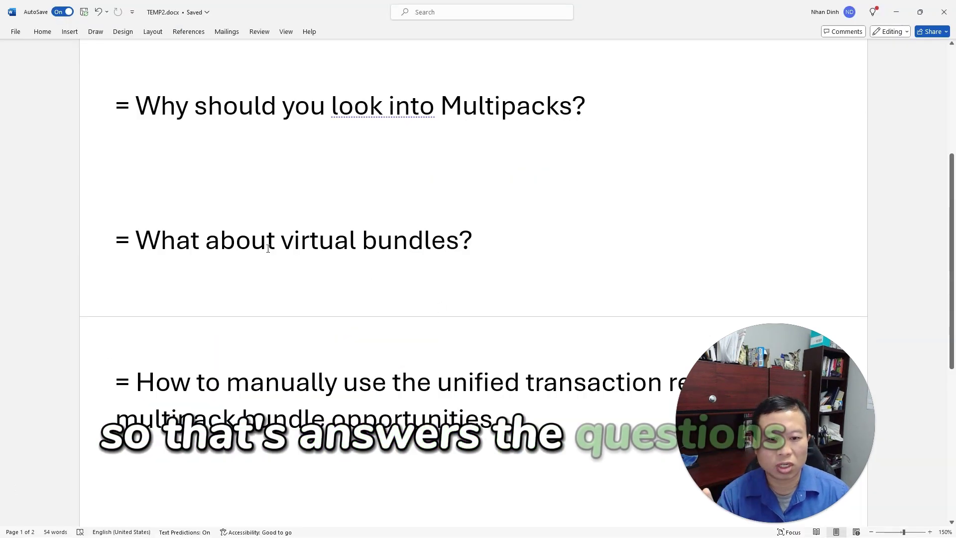
scroll(267, 248, down, 4)
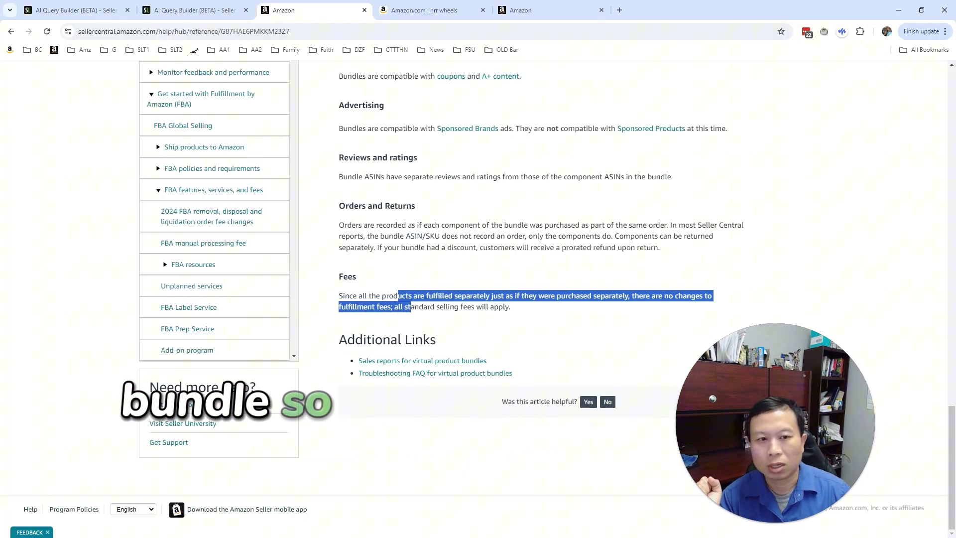
Bring up the Payments Reports Repository and scroll to its transaction reports table
click(528, 4)
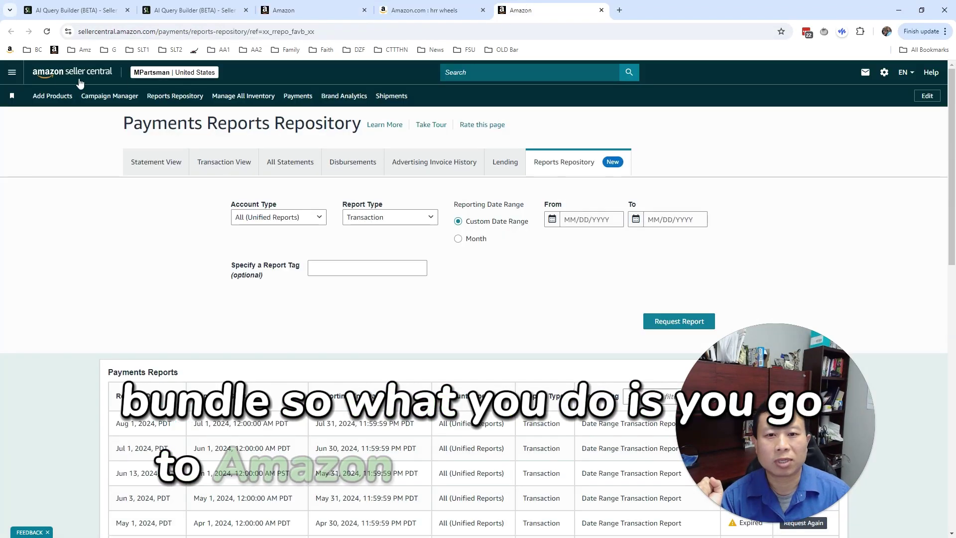
click(12, 72)
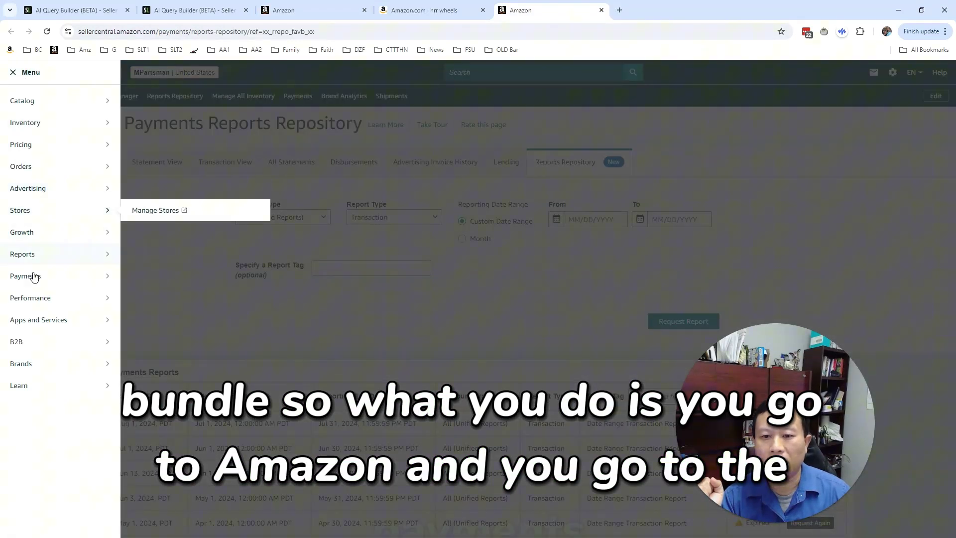
click(742, 142)
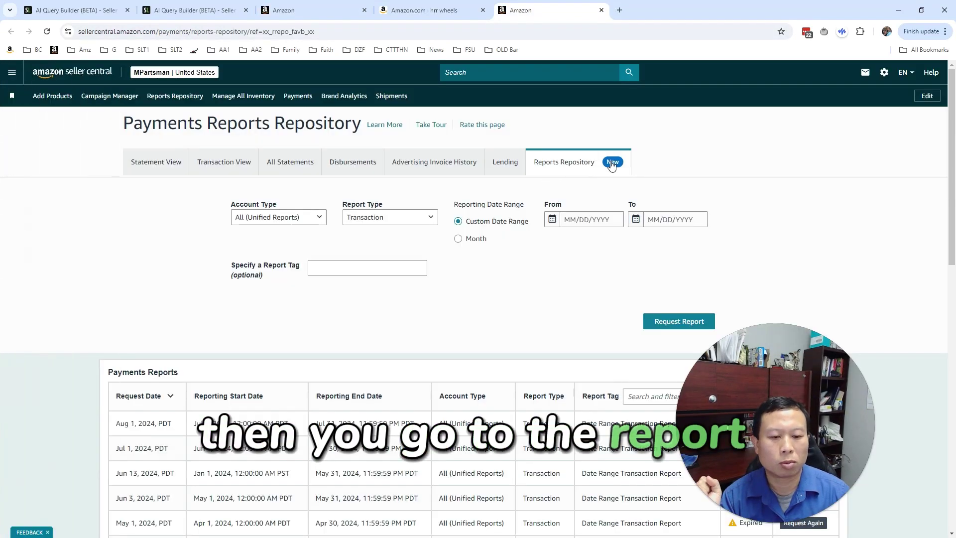
scroll(543, 192, down, 3)
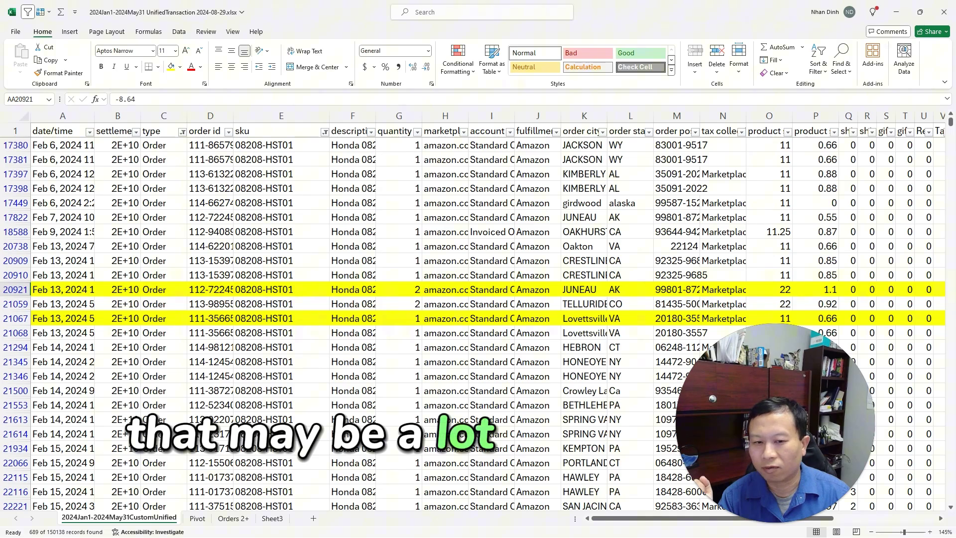
Filter the type column to keep only Order rows
click(79, 304)
click(183, 132)
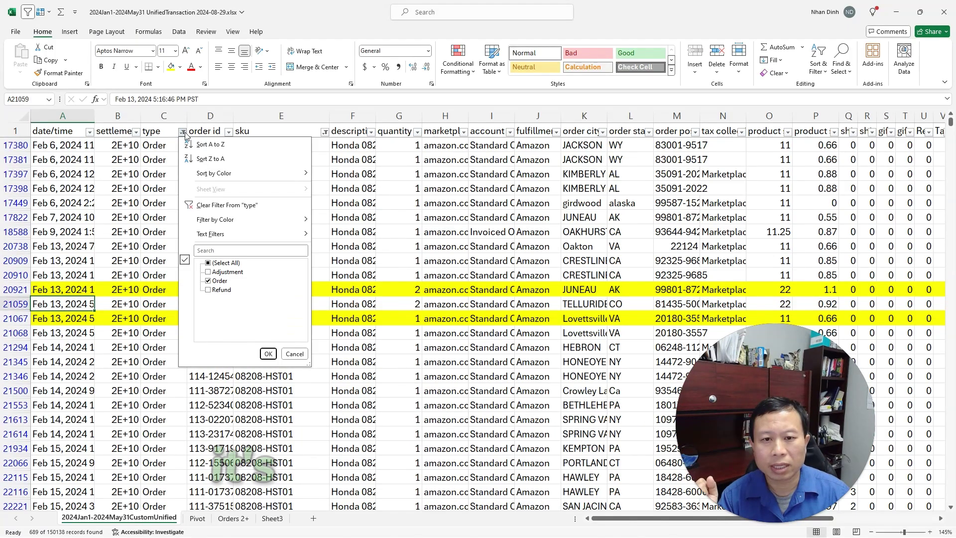
click(367, 175)
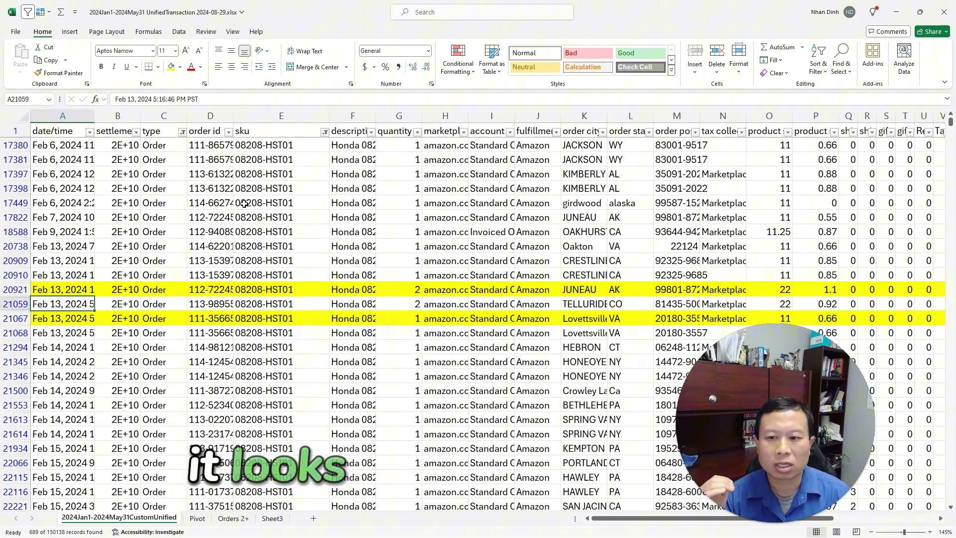
click(184, 131)
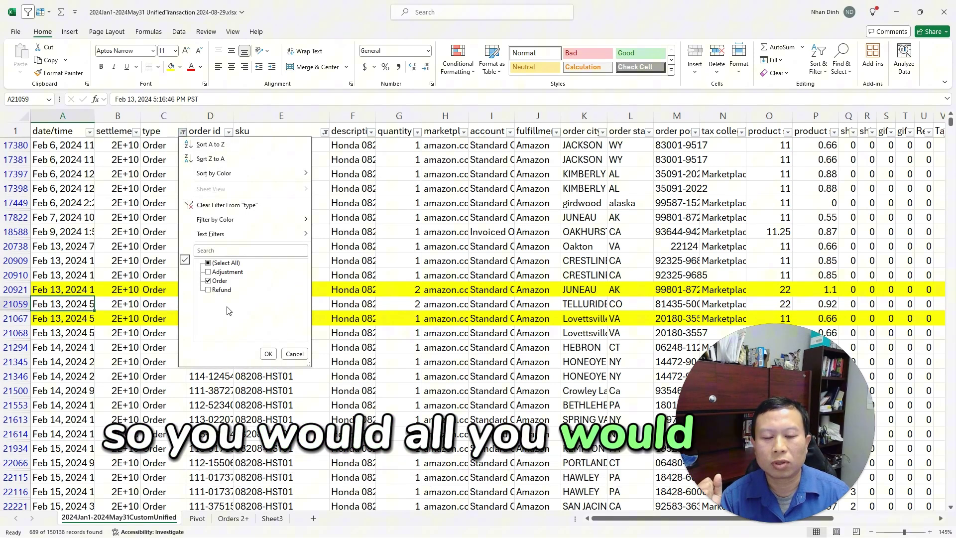
click(183, 132)
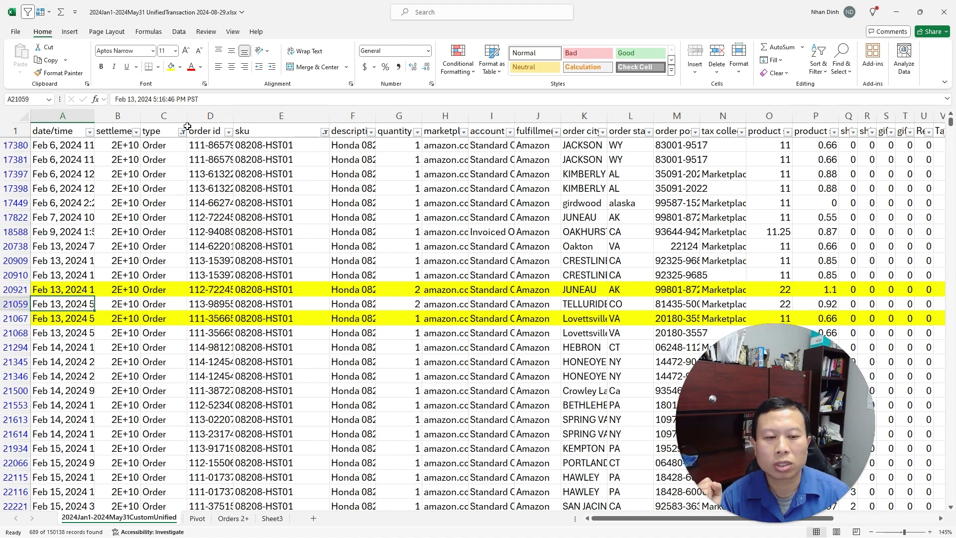
Filter quantity to 2 or 3 and select all the filtered data
click(412, 158)
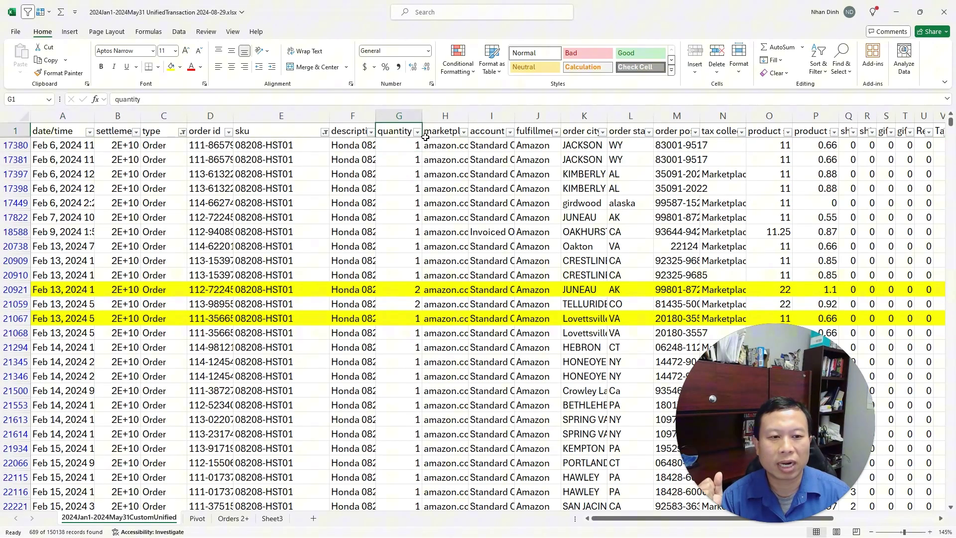
click(416, 132)
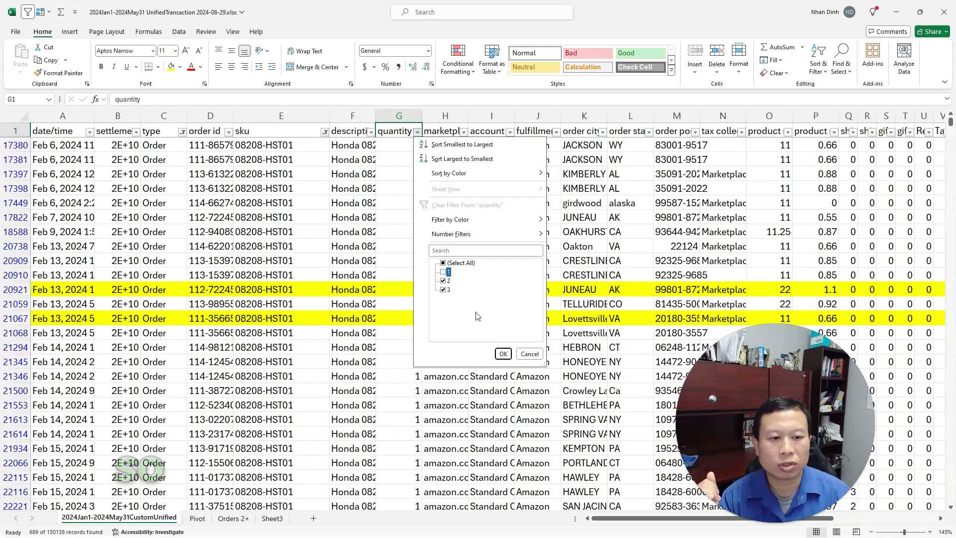
click(502, 353)
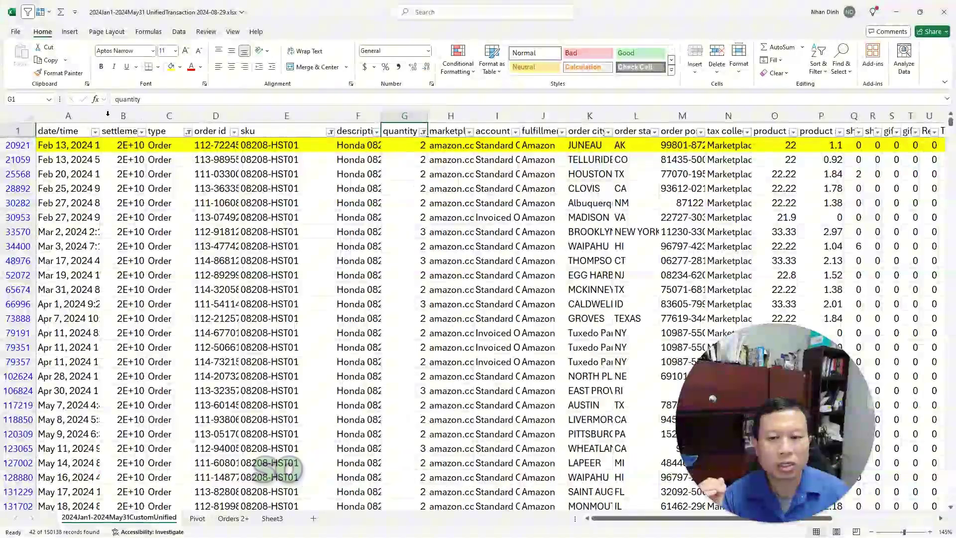
click(18, 131)
click(17, 117)
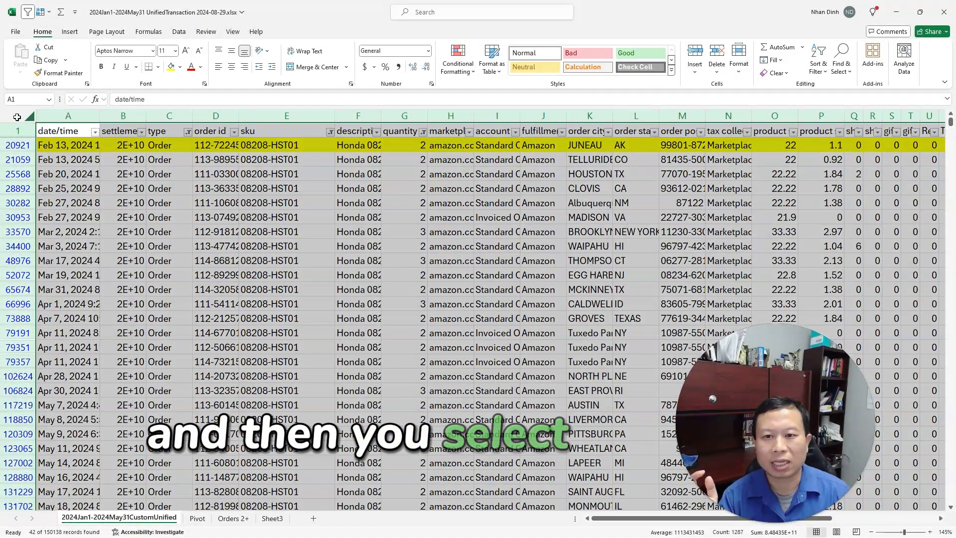
click(236, 519)
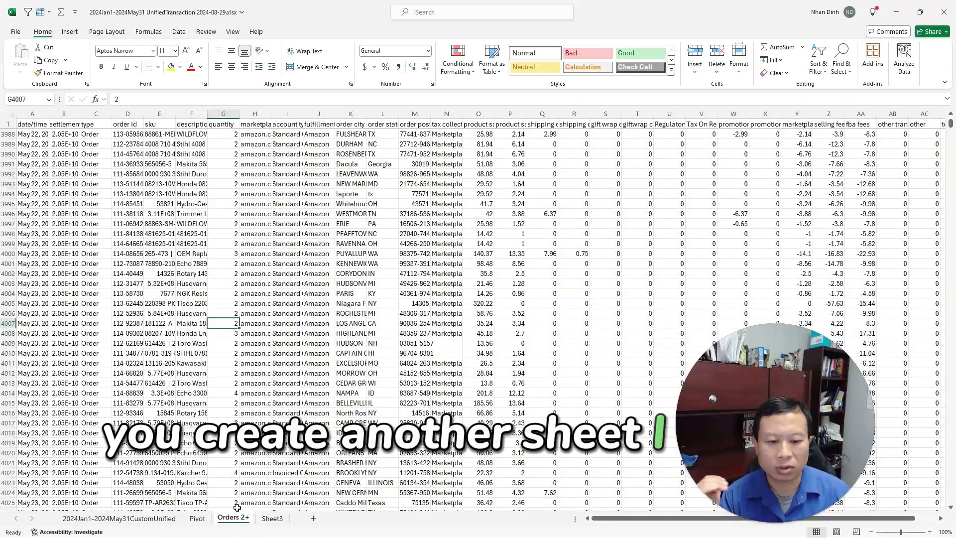
Check the column G quantity values on Orders 2+ against the filtered source sheet
scroll(30, 199, up, 5)
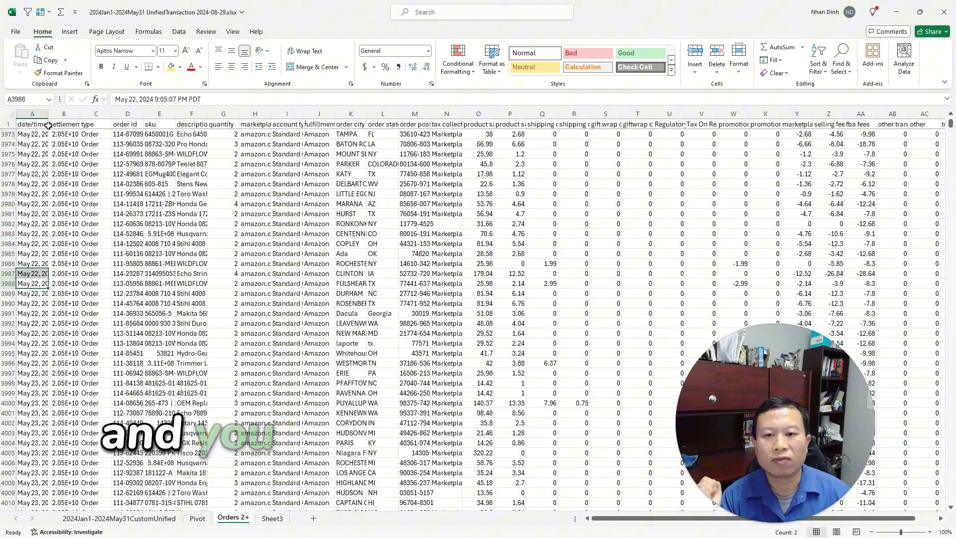
click(36, 122)
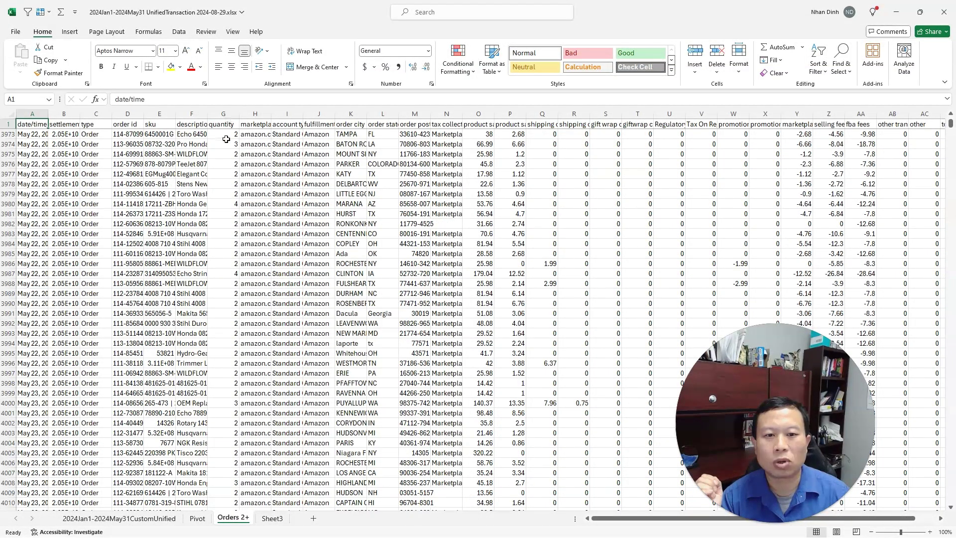
drag(226, 139, 228, 322)
click(228, 322)
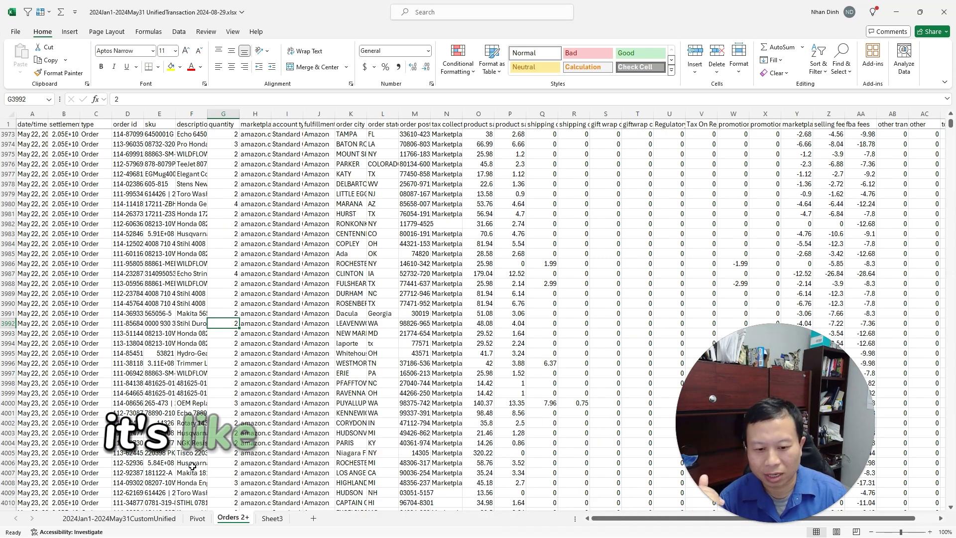
click(119, 518)
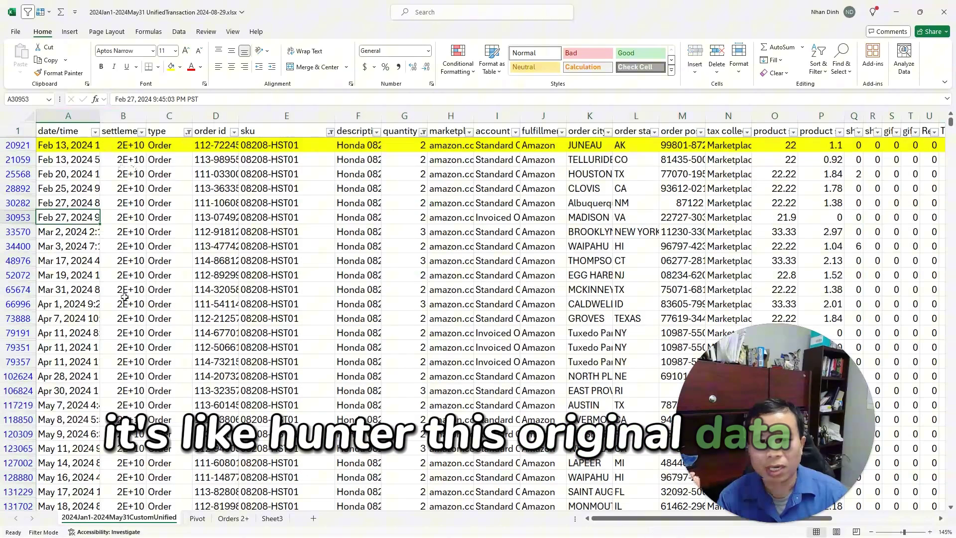
click(230, 518)
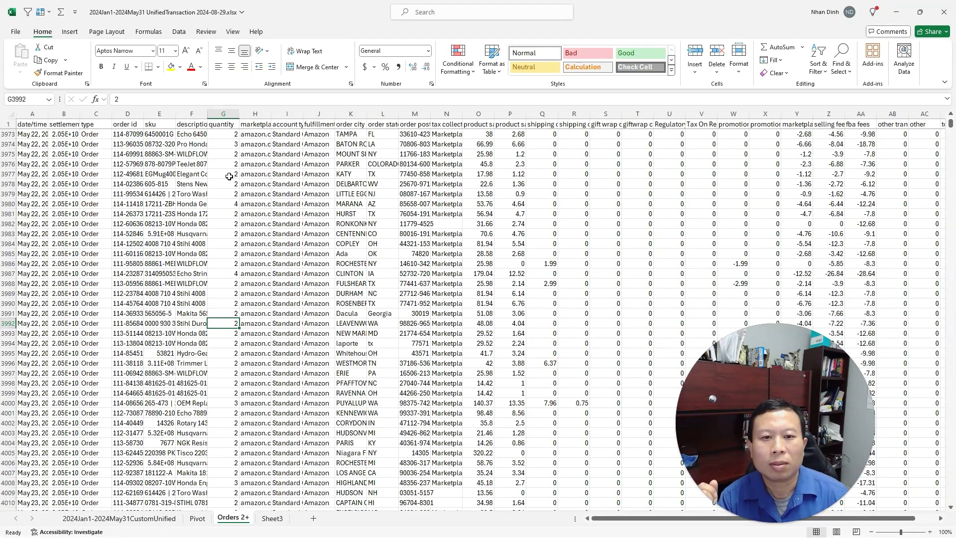
scroll(228, 169, up, 3)
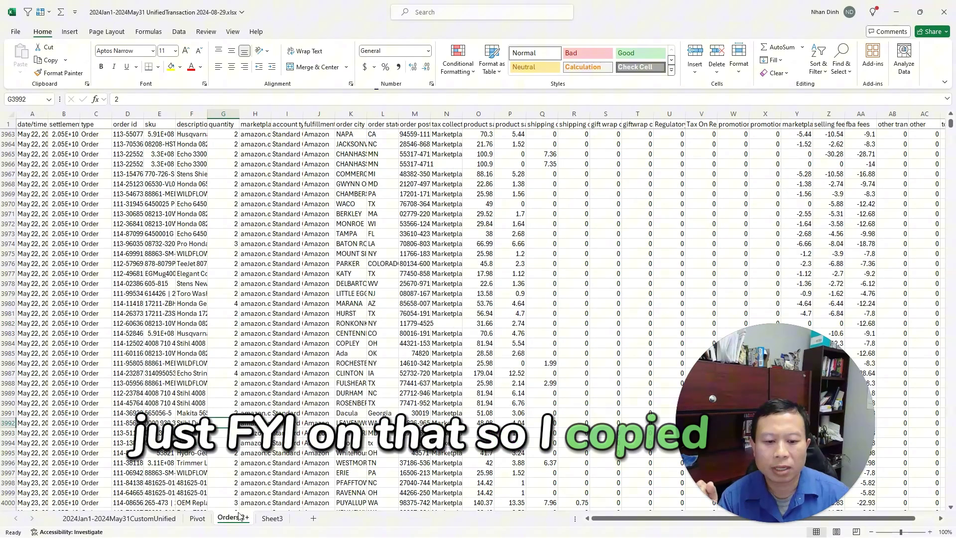
click(219, 143)
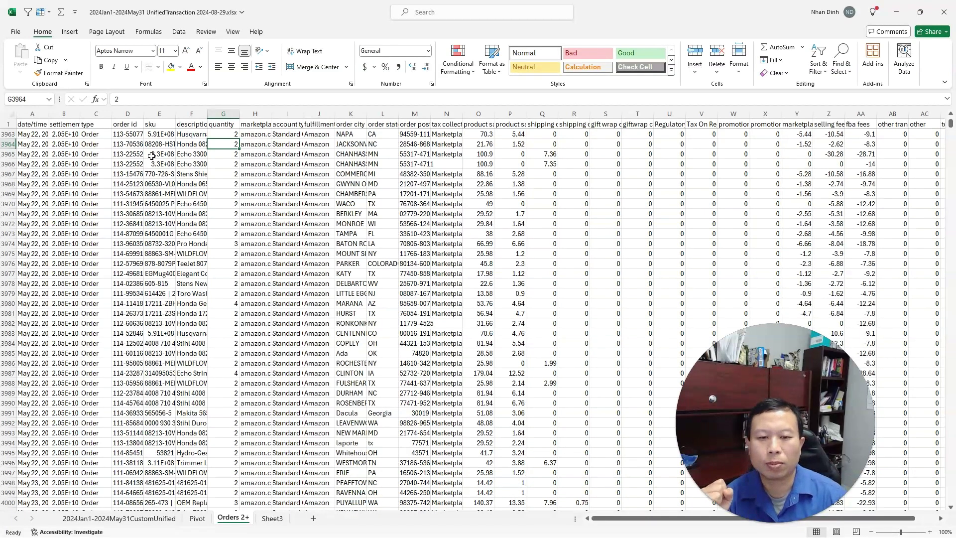
Open the Pivot sheet and inspect the pivot table's fields
click(195, 519)
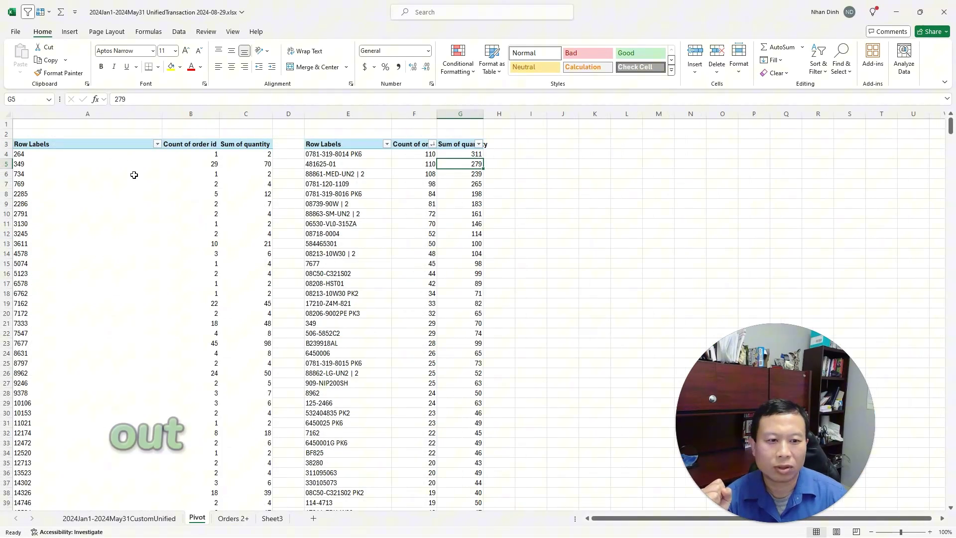
click(63, 156)
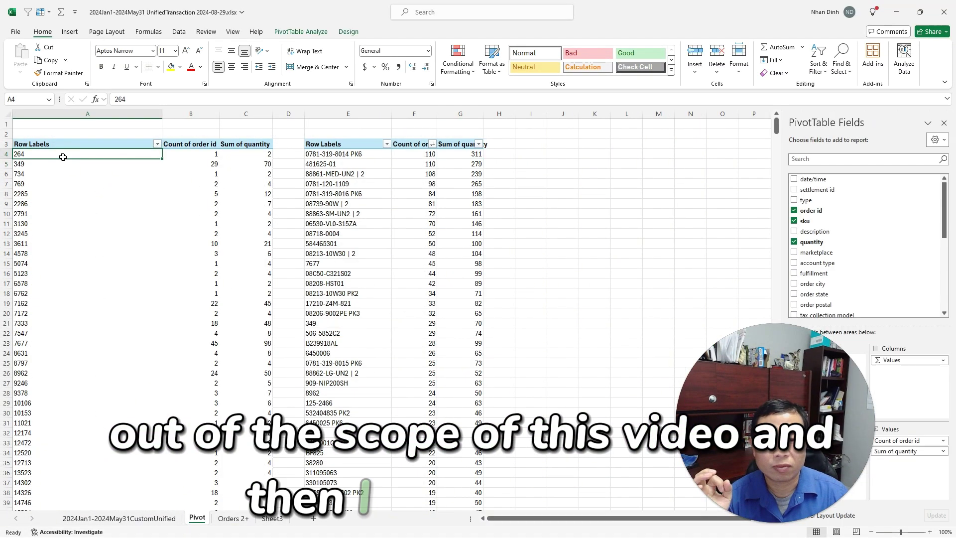
drag(801, 370, 703, 350)
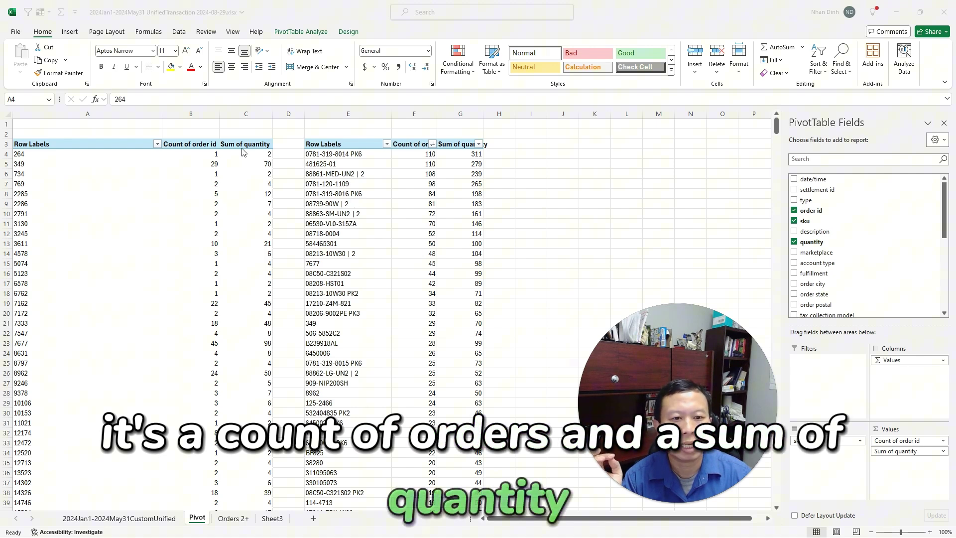
click(158, 151)
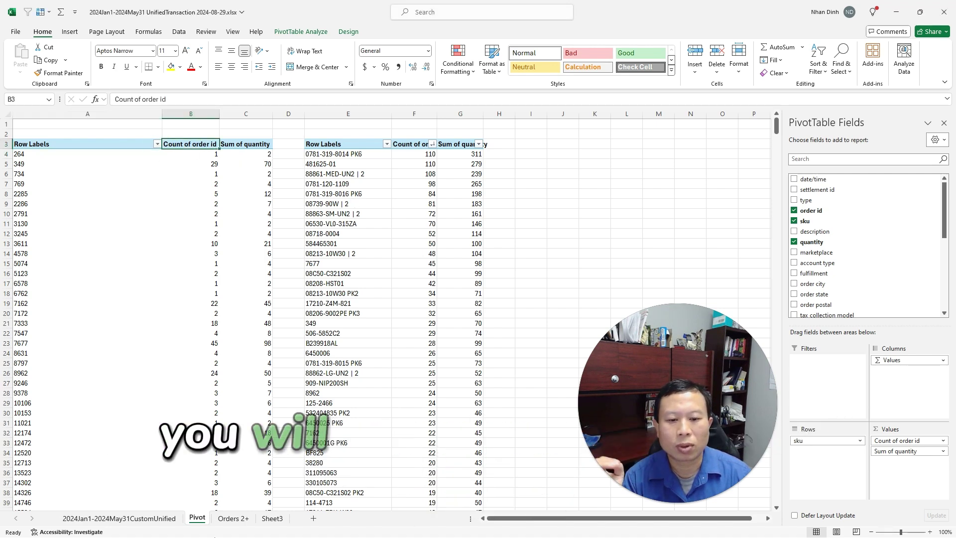
click(232, 518)
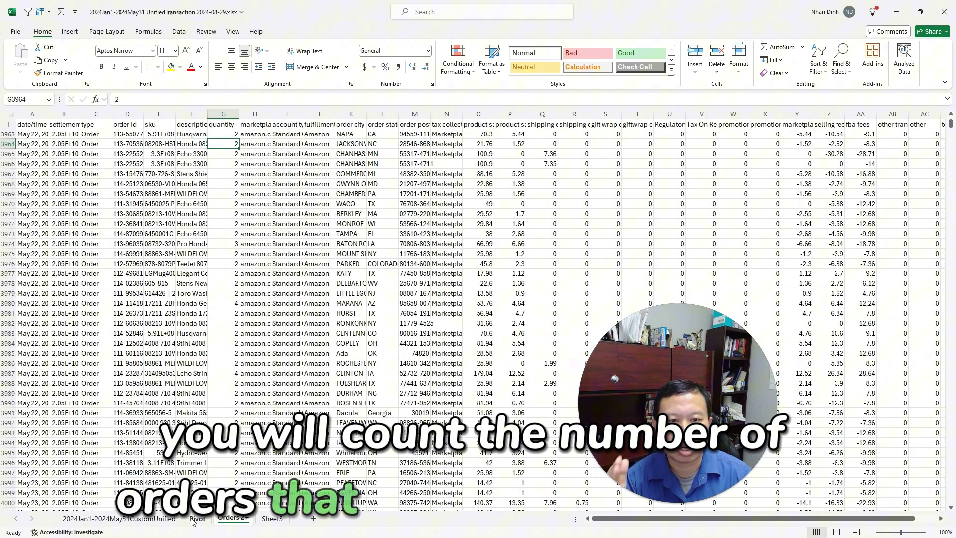
click(195, 519)
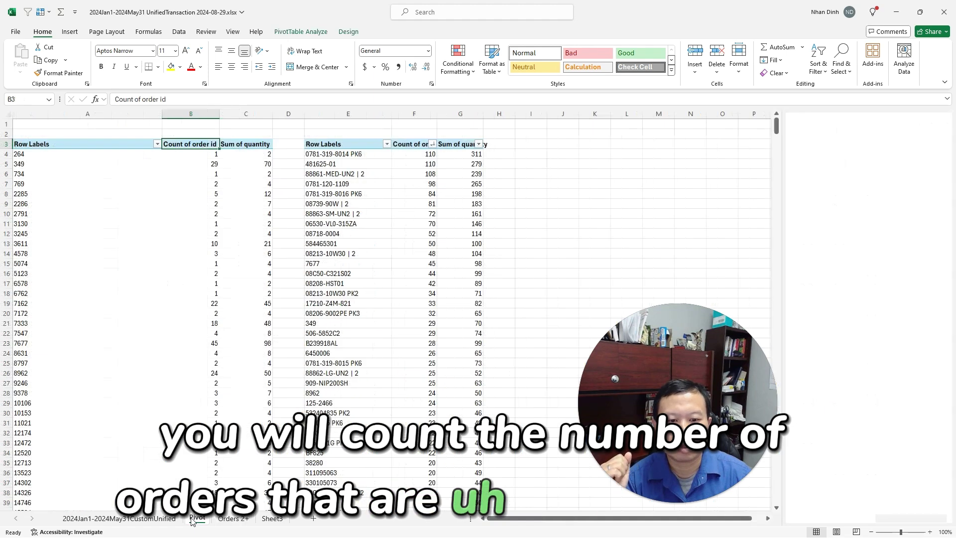
click(237, 145)
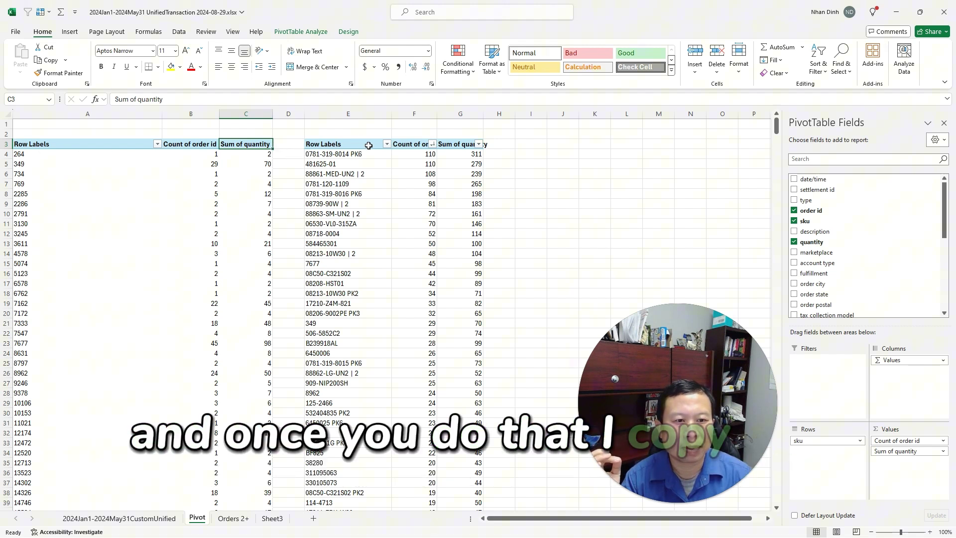
click(369, 146)
click(424, 170)
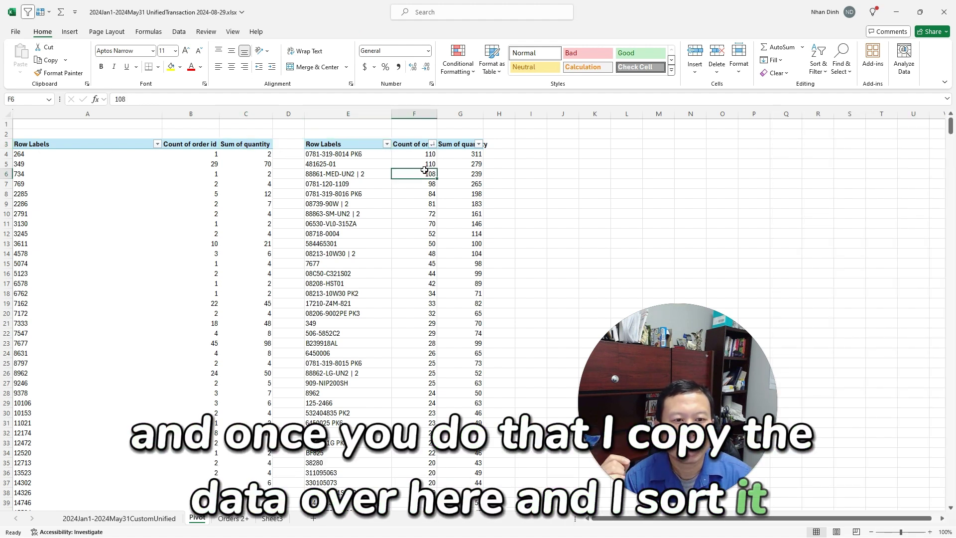
click(342, 153)
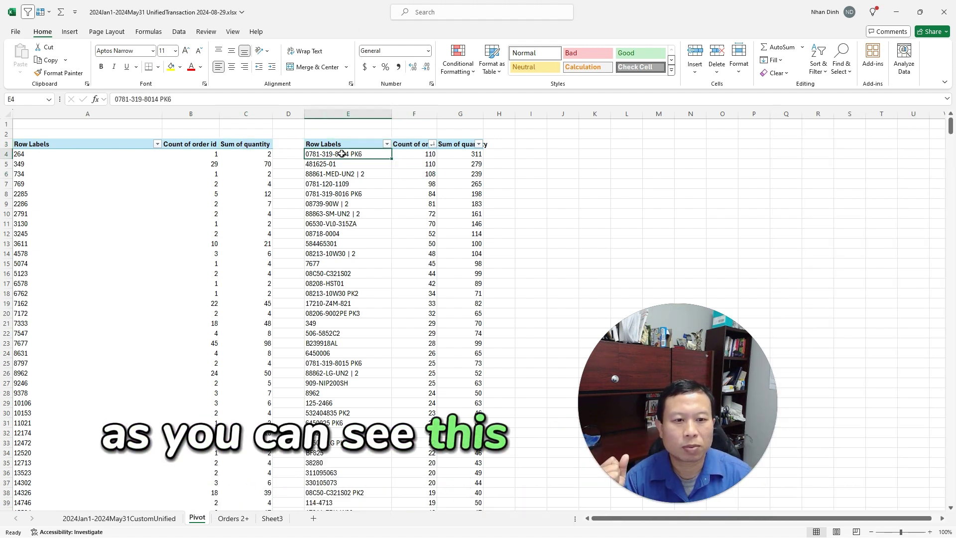
click(426, 155)
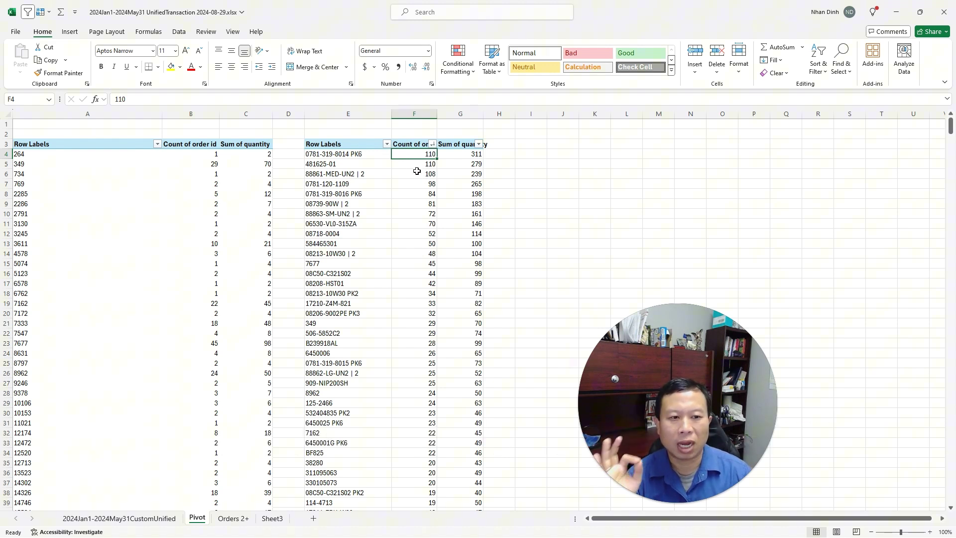
click(350, 151)
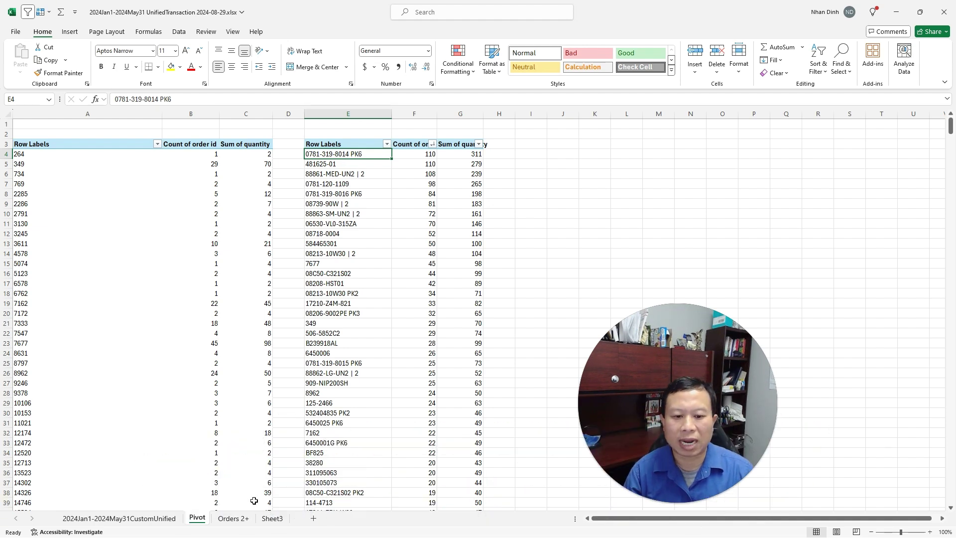
key(ctrl+c)
click(233, 518)
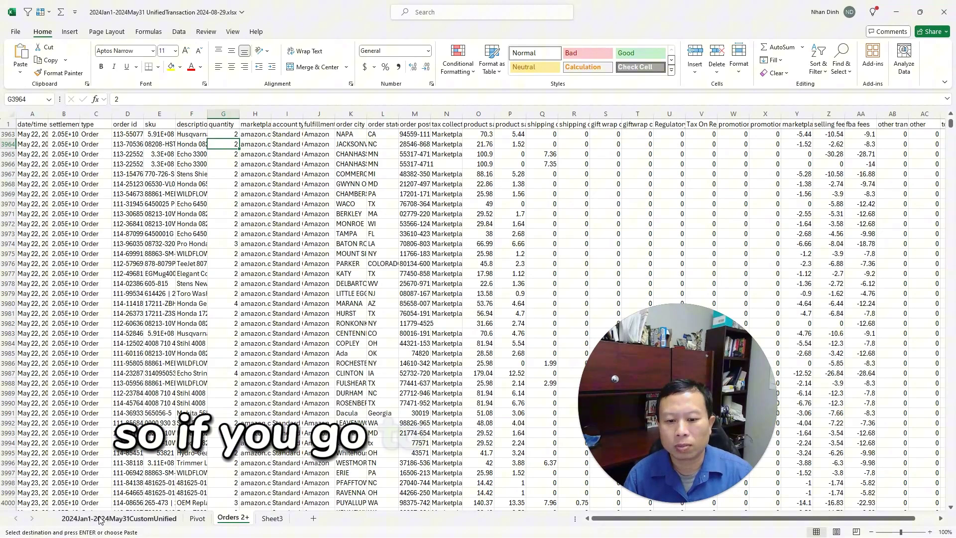
key(ctrl+Page_Up)
key(ctrl+Page_Up)
scroll(211, 131, up, 1)
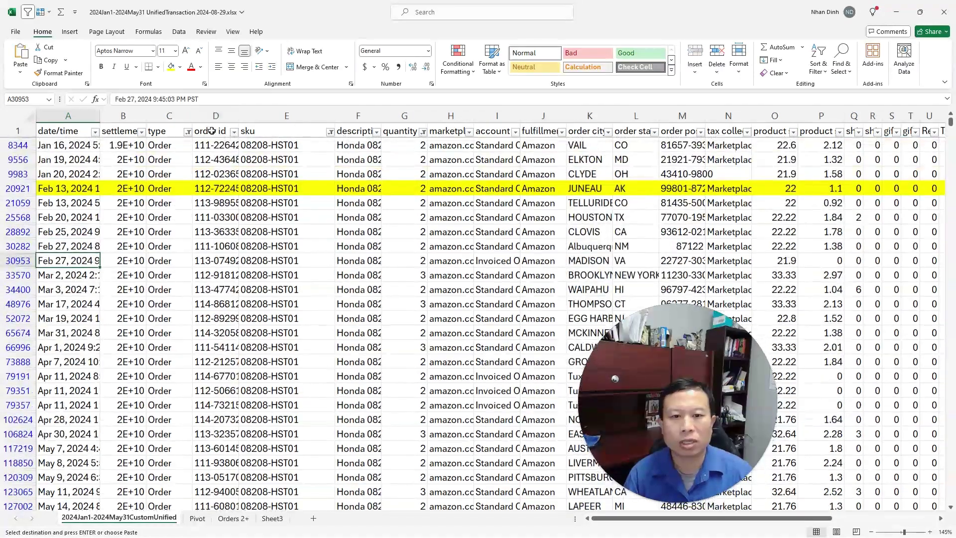
click(329, 131)
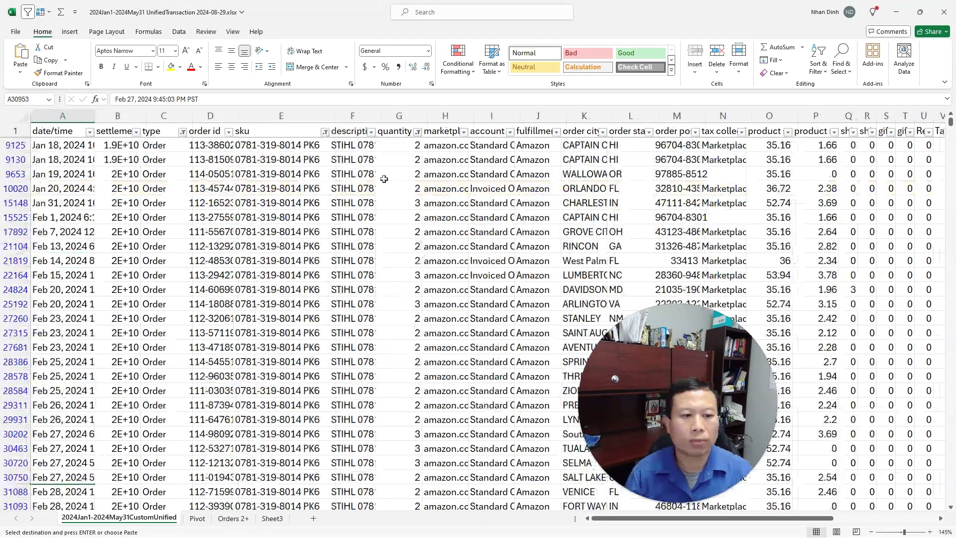
scroll(349, 298, up, 2)
click(417, 132)
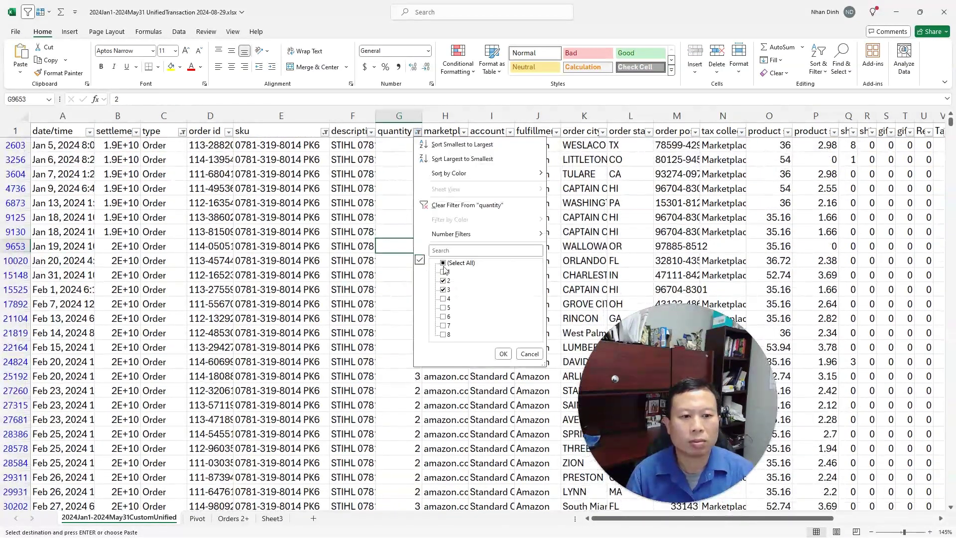
click(503, 354)
click(287, 163)
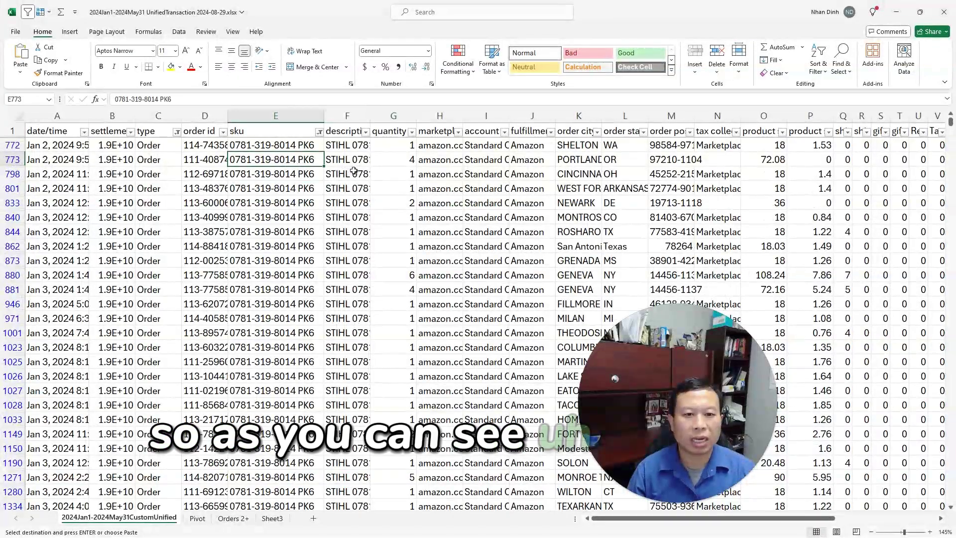
click(374, 163)
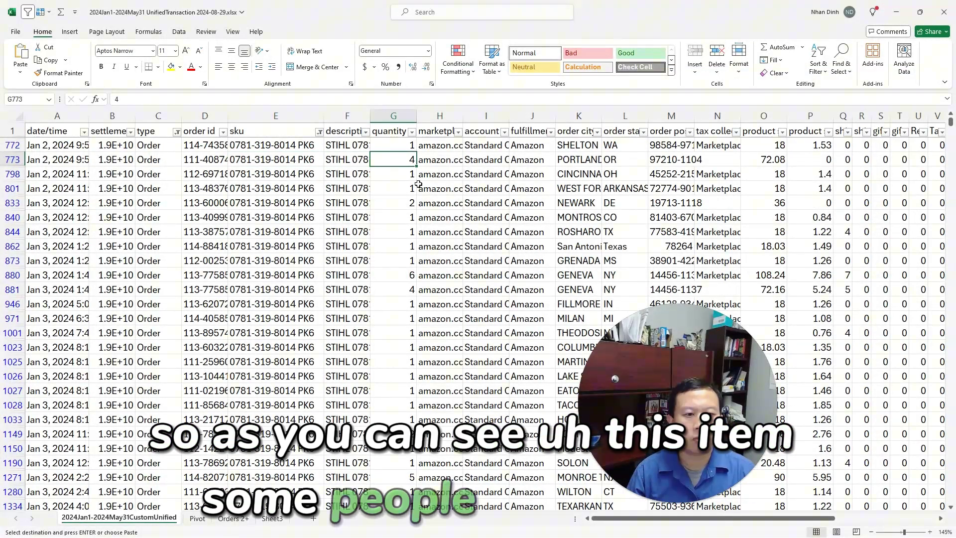
scroll(407, 204, down, 13)
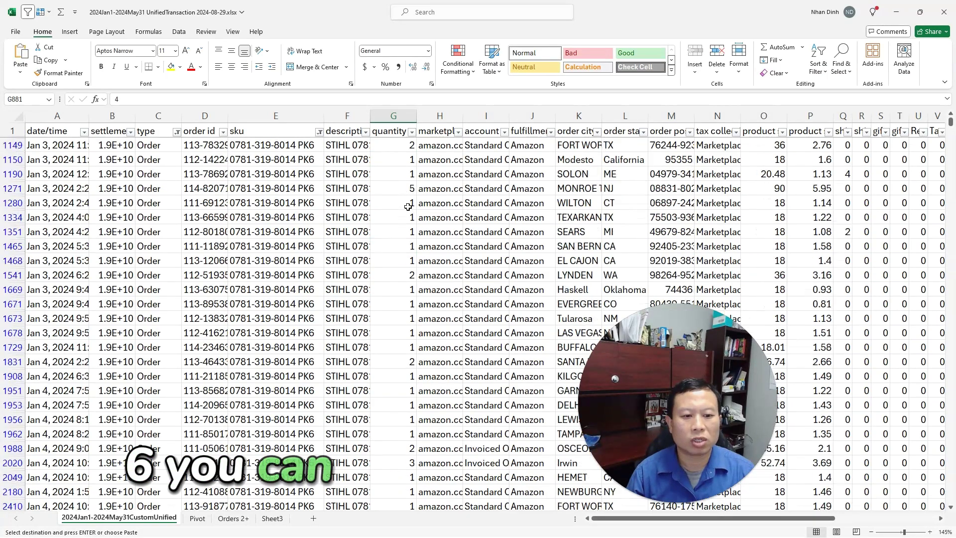
scroll(410, 161, up, 10)
scroll(410, 160, up, 7)
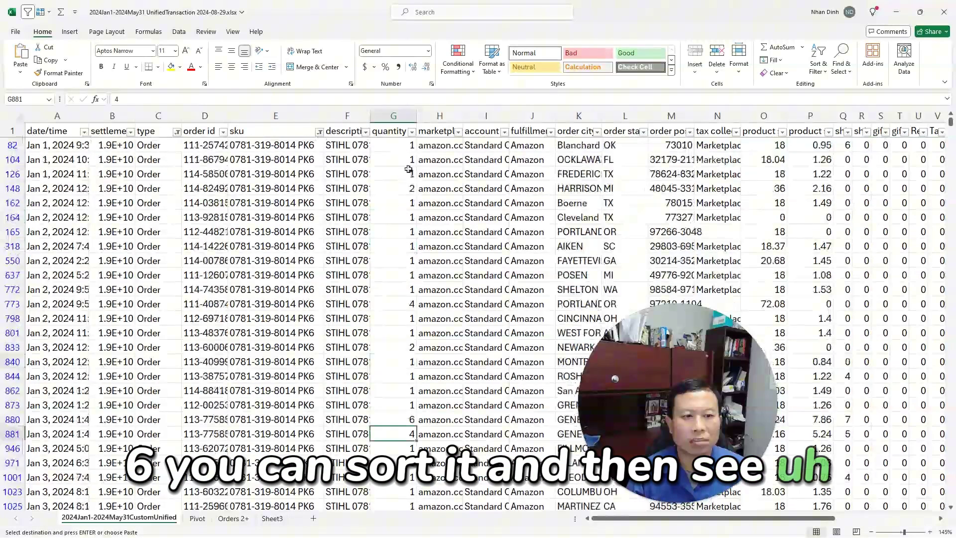
Narrow the quantity filter to orders of 2 or more and review the results
click(410, 131)
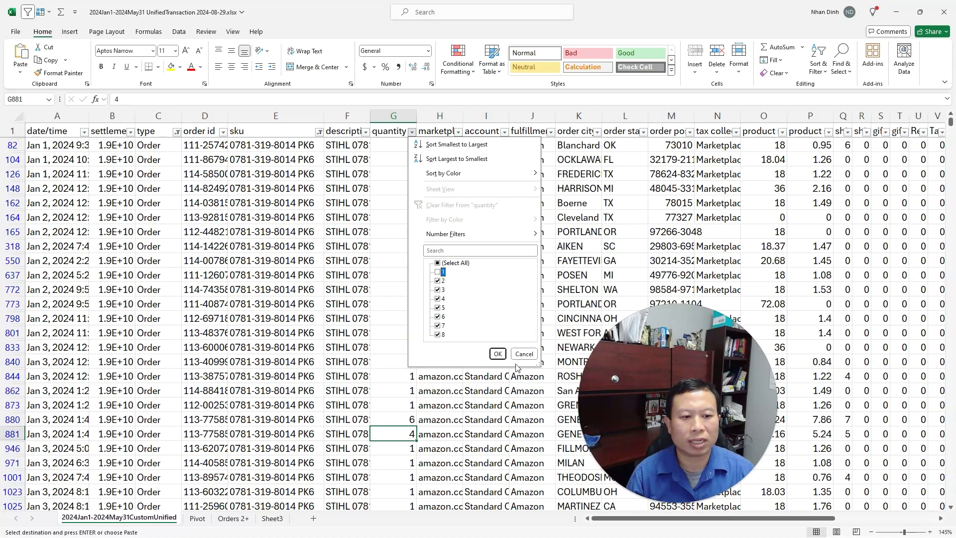
click(497, 354)
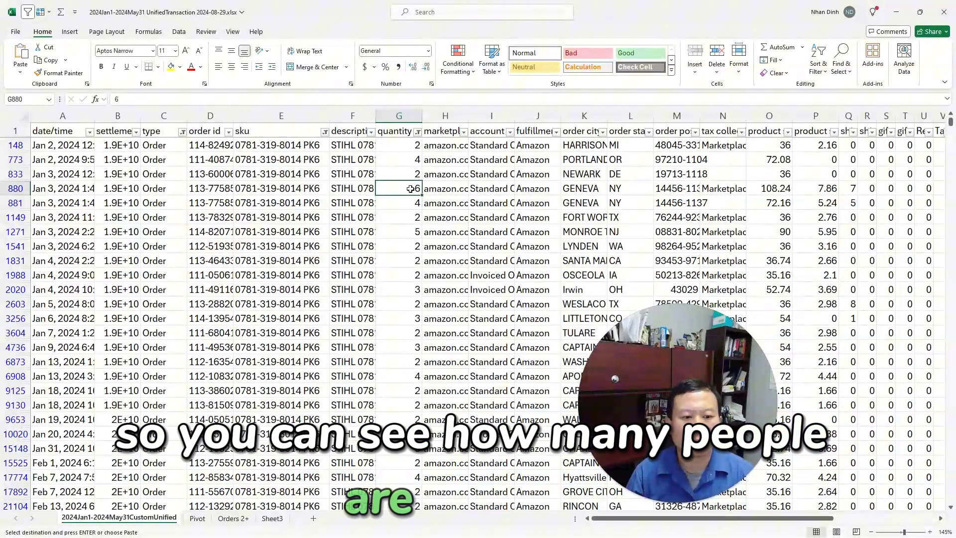
key(Up)
key(Up)
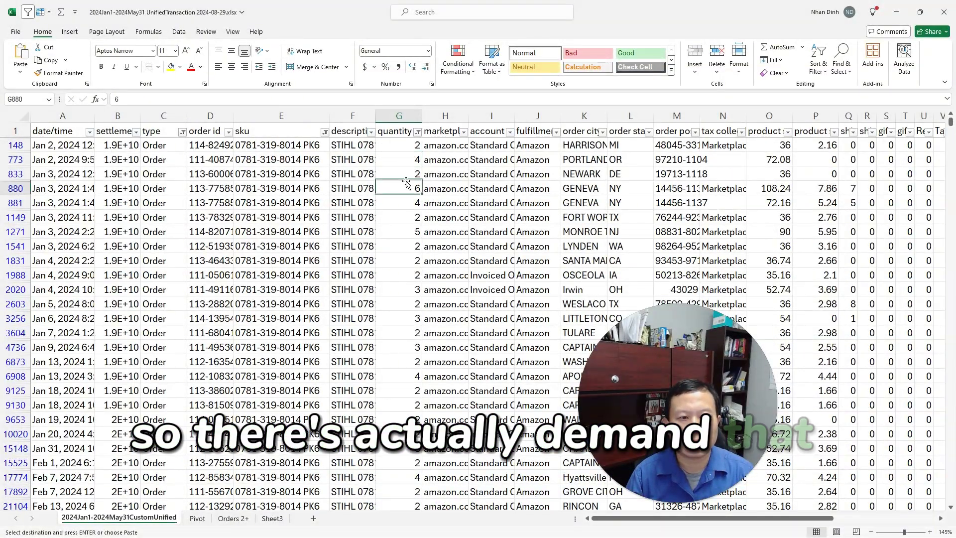
key(Up)
key(Up)
scroll(407, 276, down, 20)
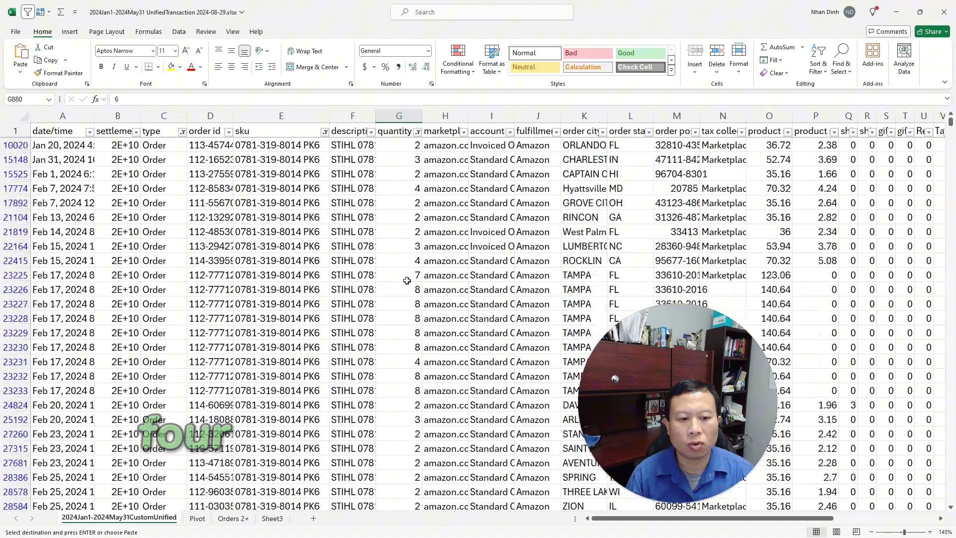
scroll(402, 419, up, 20)
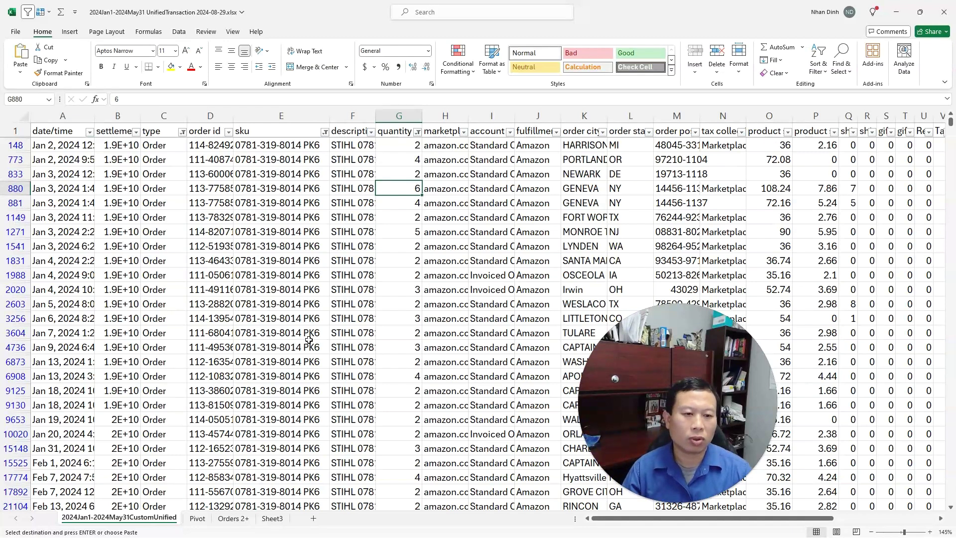
scroll(330, 287, up, 1)
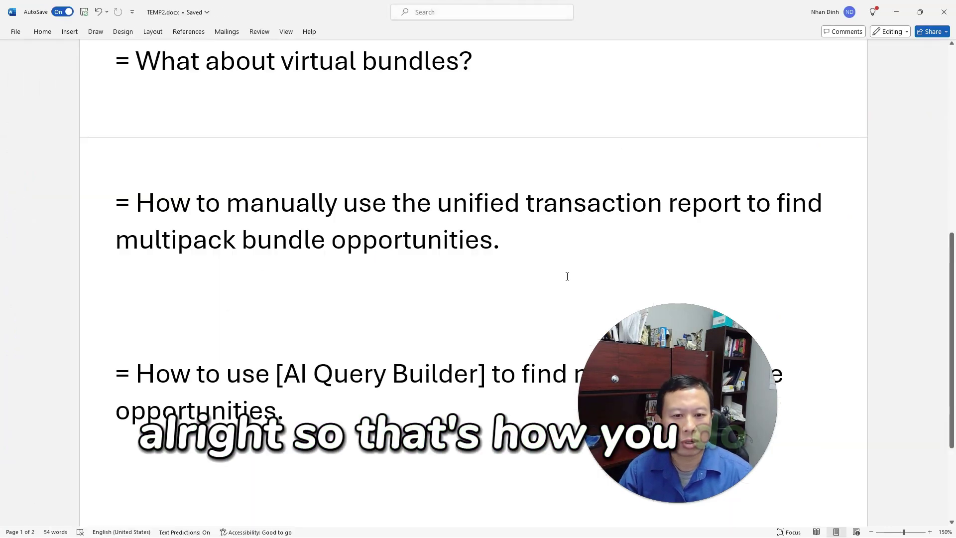
click(651, 366)
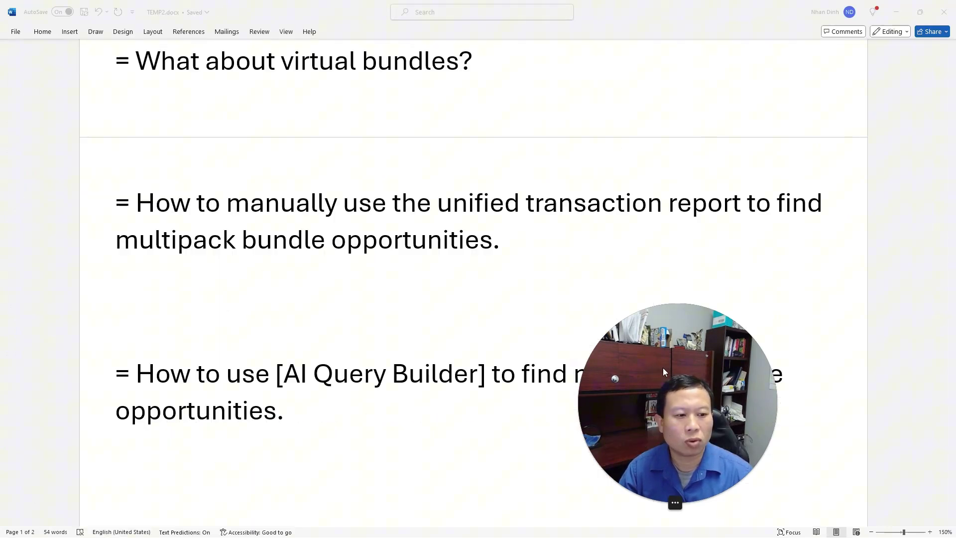
drag(710, 384, 822, 217)
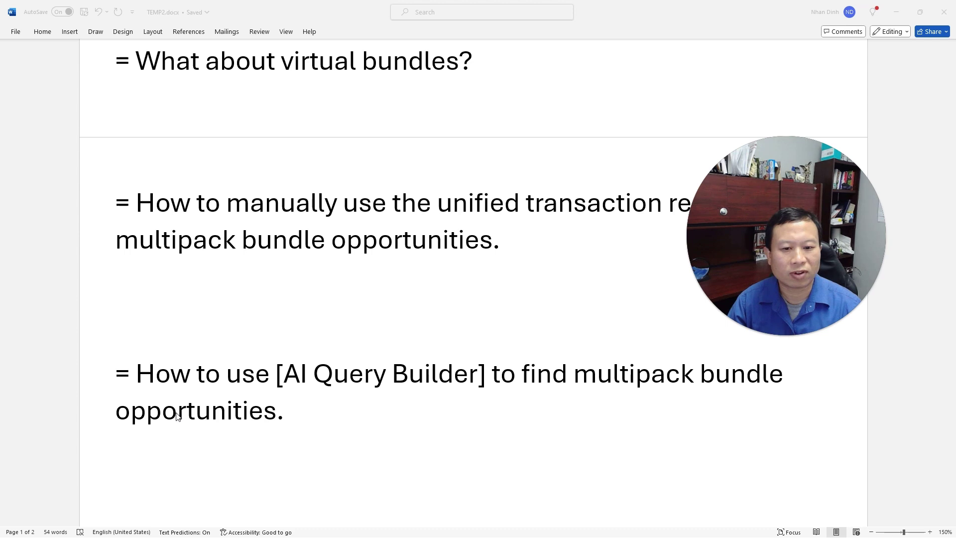
scroll(144, 403, down, 5)
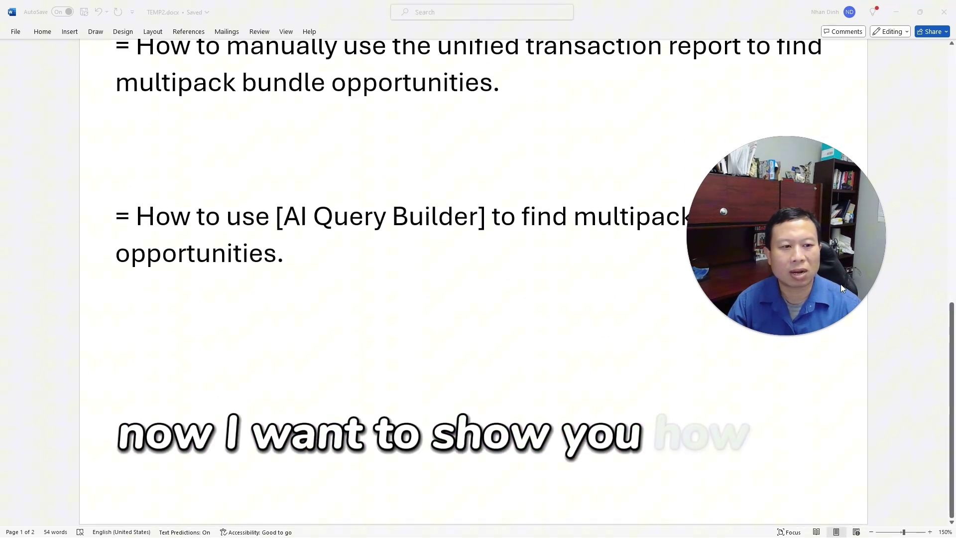
mouse_move(771, 220)
mouse_down()
mouse_move(765, 397)
mouse_move(754, 388)
mouse_up()
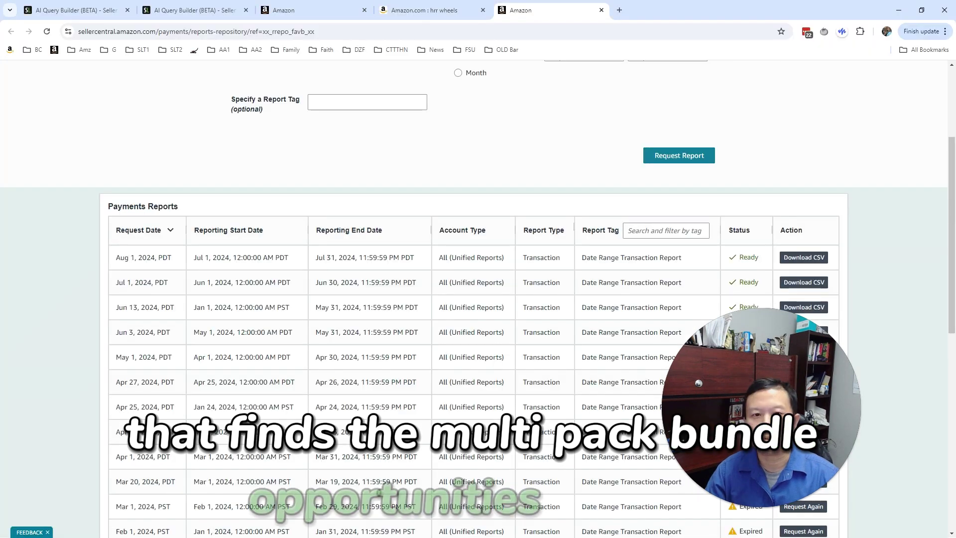
Go to the AI Query Builder page through The Lab tools menu
click(169, 10)
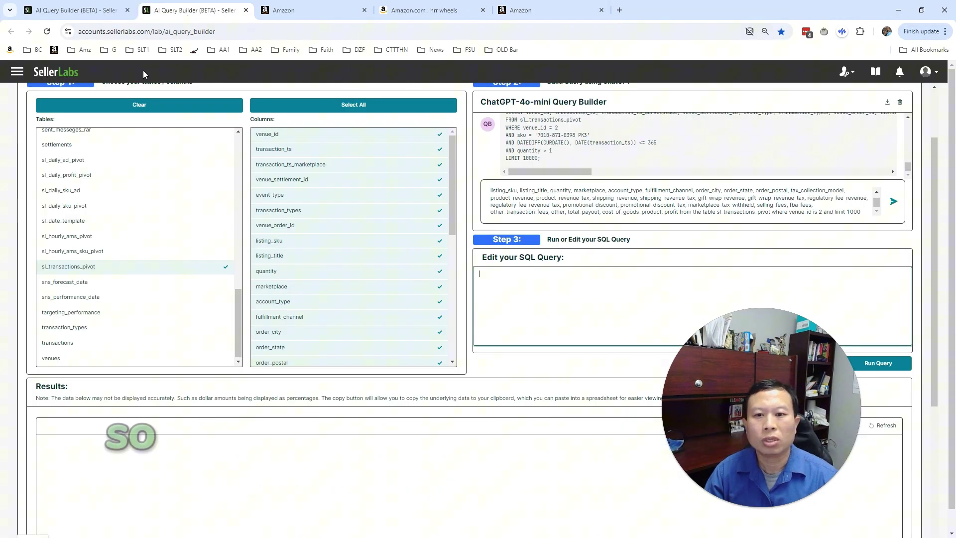
click(17, 71)
click(46, 202)
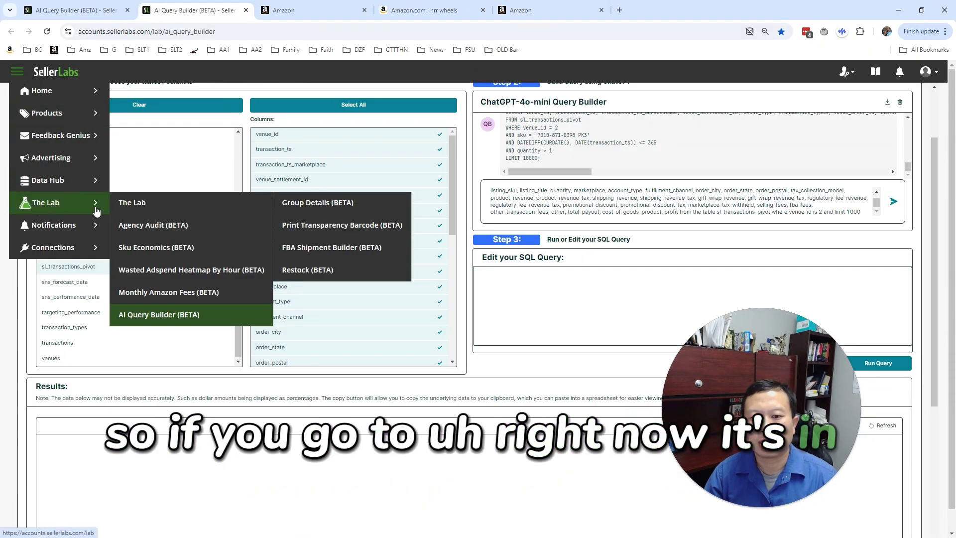
click(161, 314)
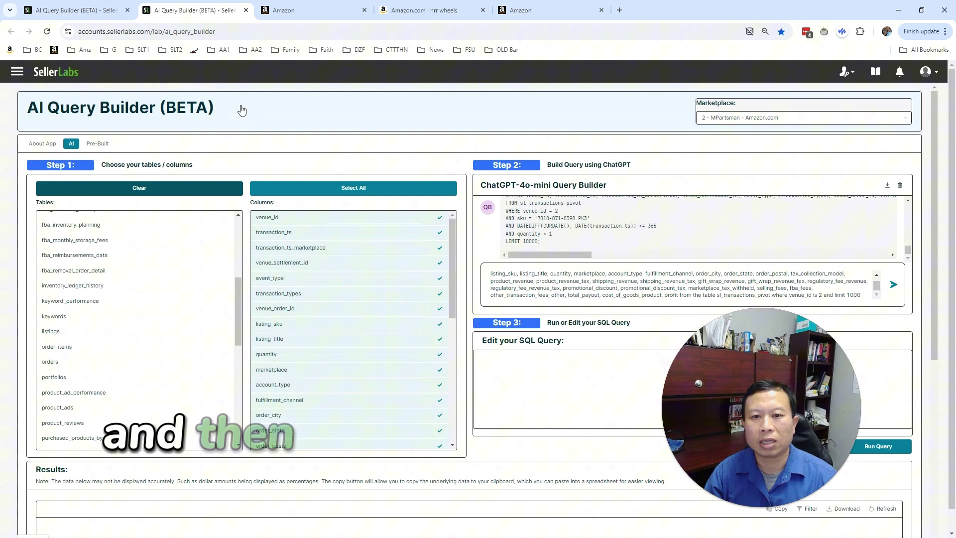
Choose the Multi Pack Opportunities pre-built query and scroll its SQL to the ORDER BY line
click(75, 10)
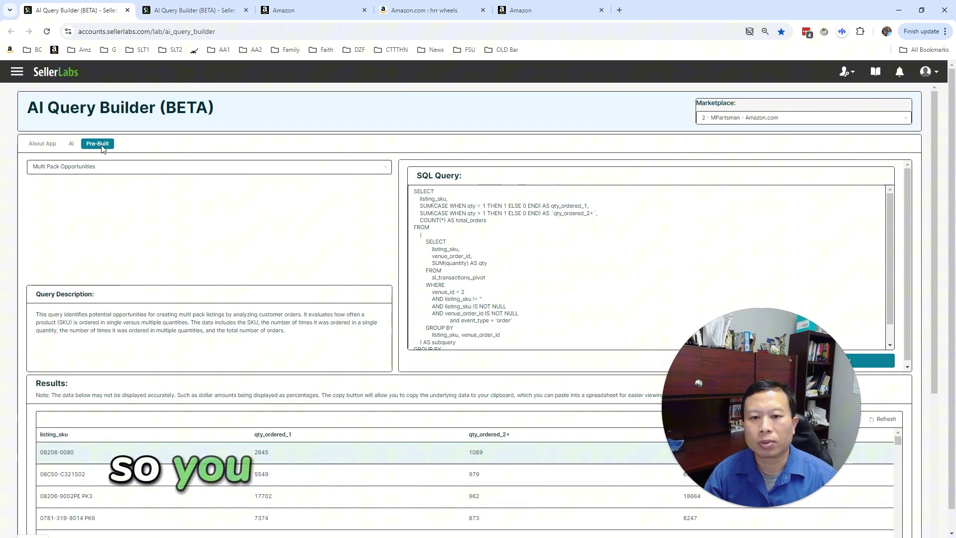
click(107, 169)
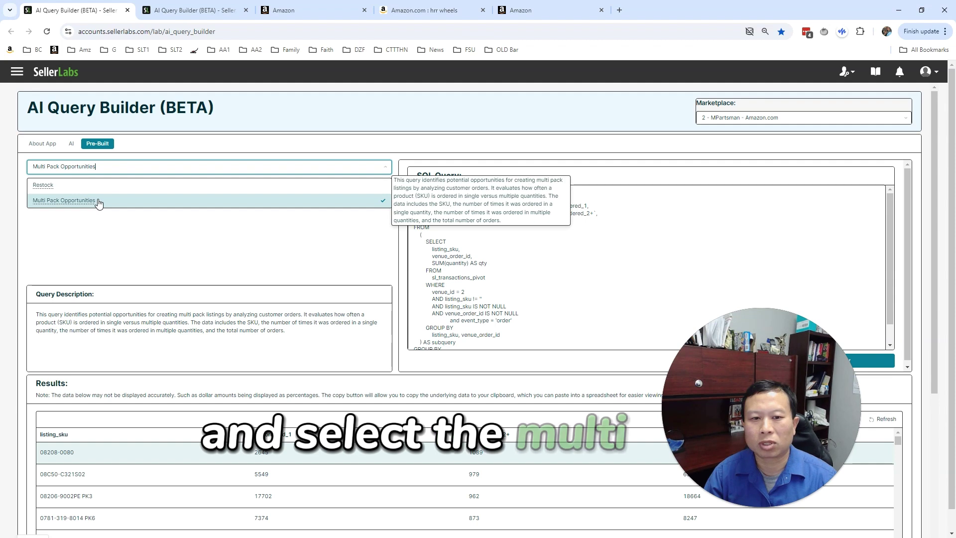
click(171, 215)
scroll(542, 278, down, 1)
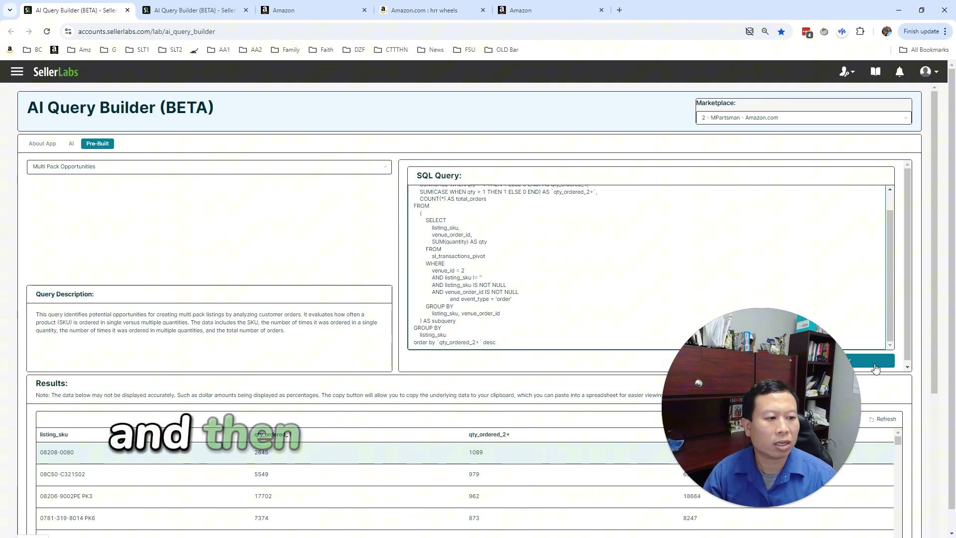
scroll(542, 308, down, 1)
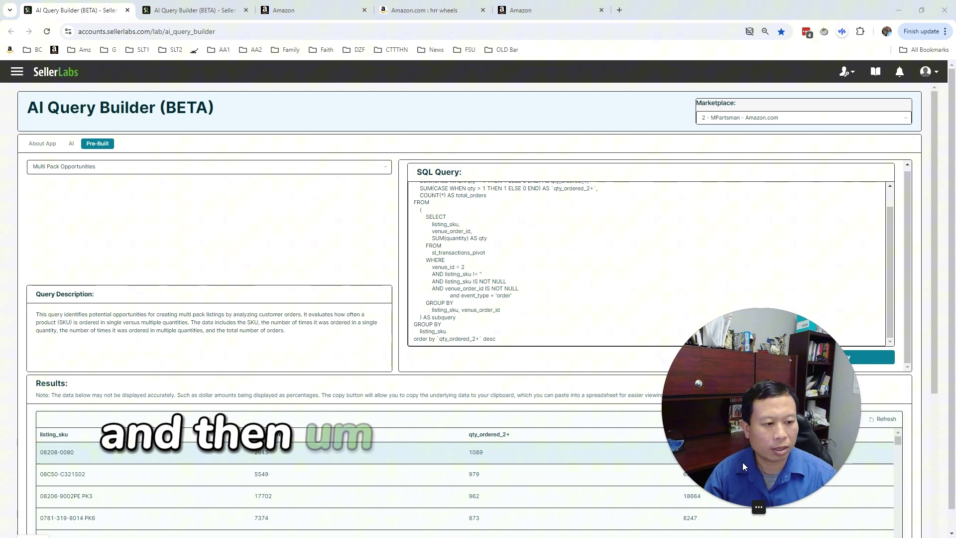
drag(789, 434, 500, 450)
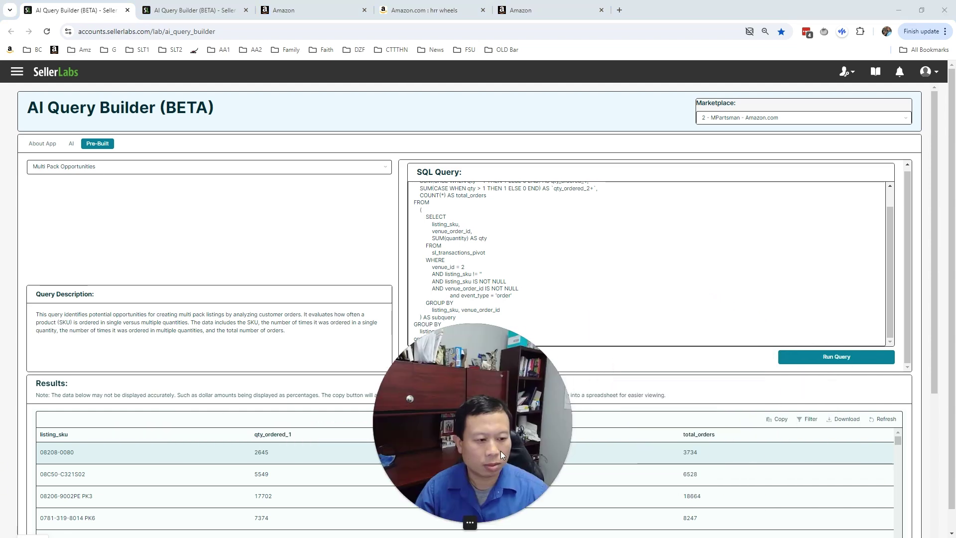
click(457, 522)
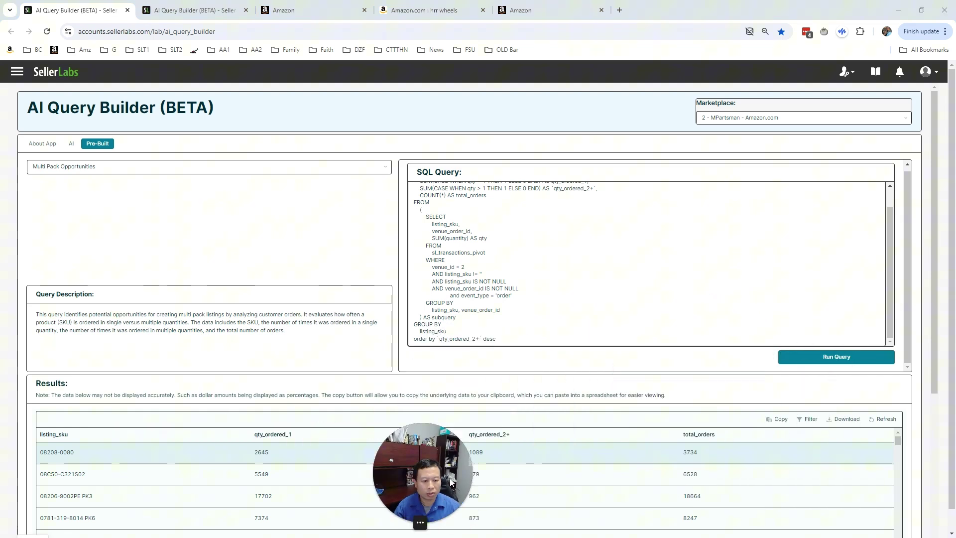
drag(416, 474, 917, 53)
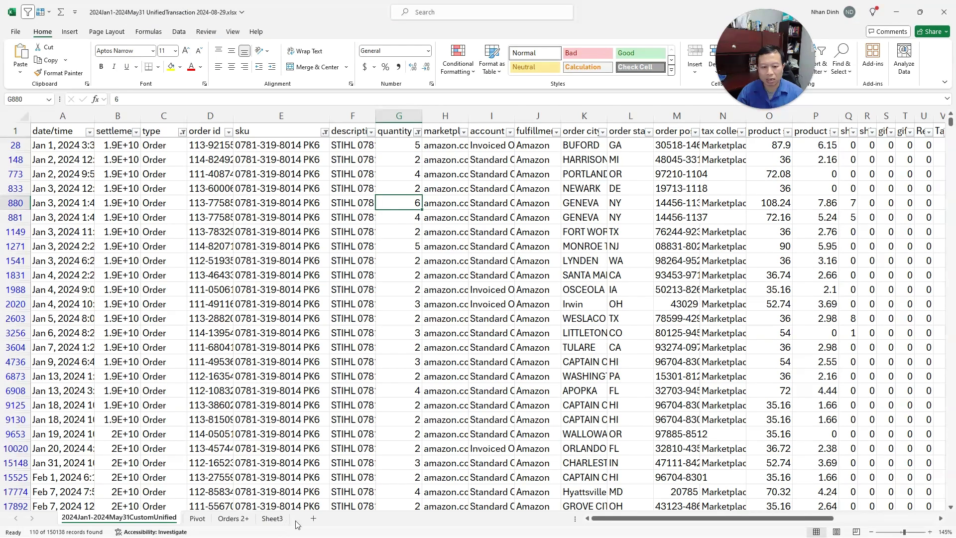
On Sheet3, autofit the qty_ordered_2+ column and sort it largest to smallest
click(272, 518)
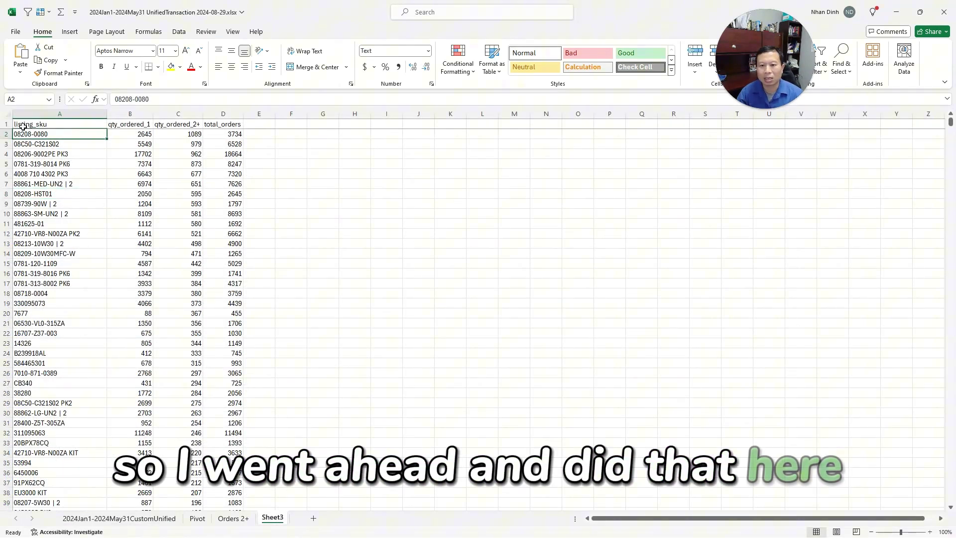
click(6, 124)
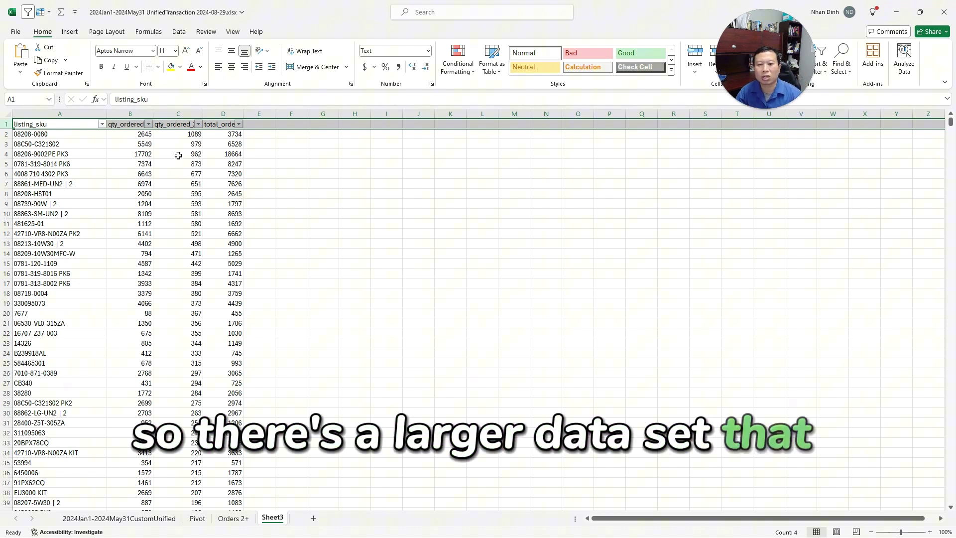
click(178, 155)
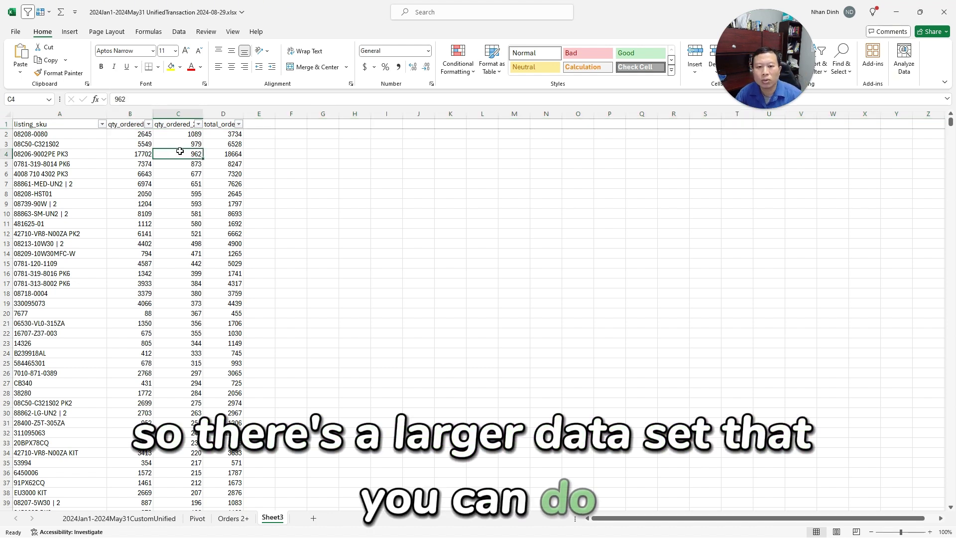
double_click(203, 114)
click(206, 124)
click(233, 151)
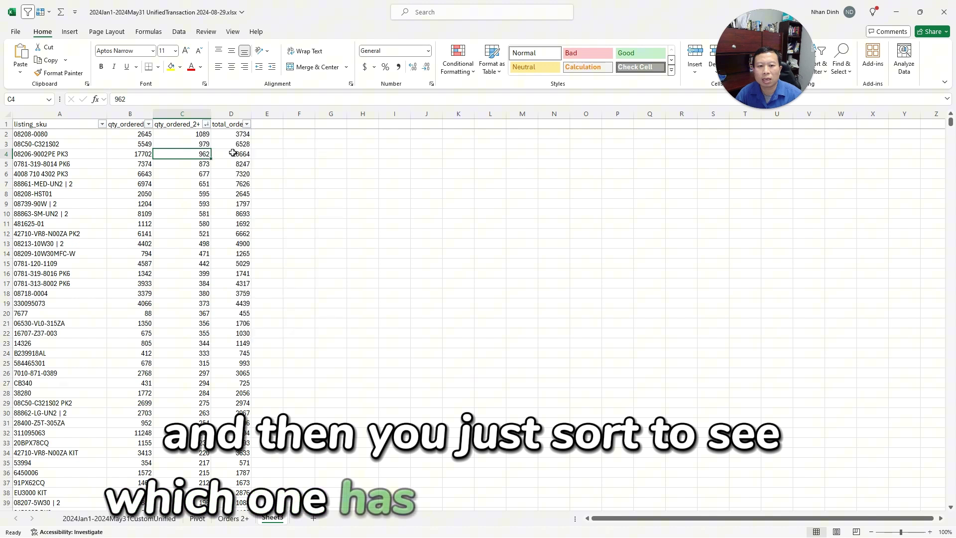
Highlight top SKU 08208-0080's 1089 of 3734 orders, plus row 13 and SKU 7677 counts
click(183, 134)
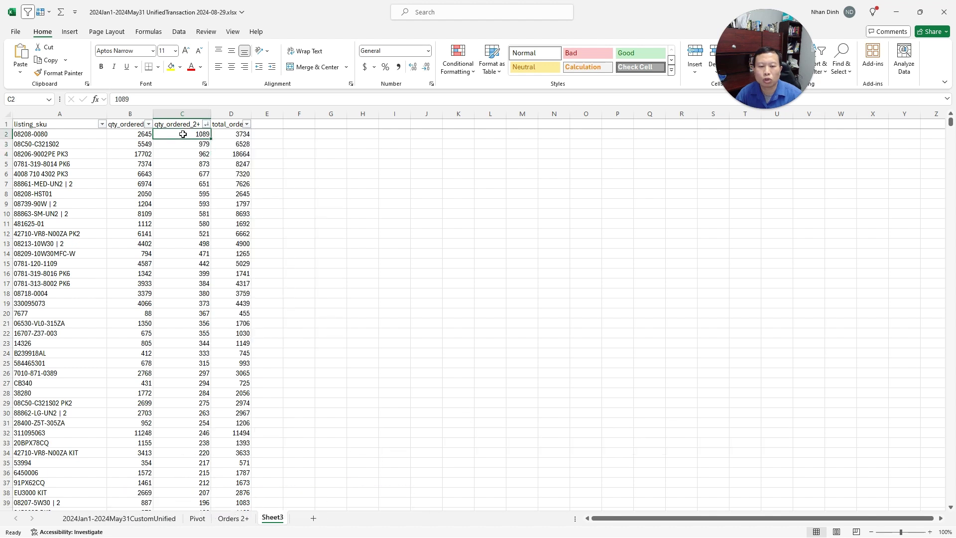
click(234, 125)
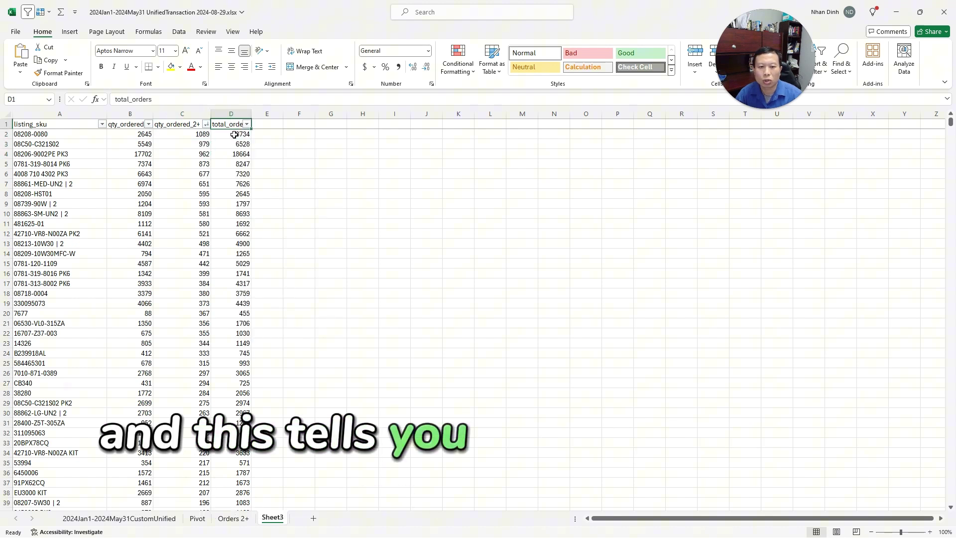
click(234, 134)
click(188, 135)
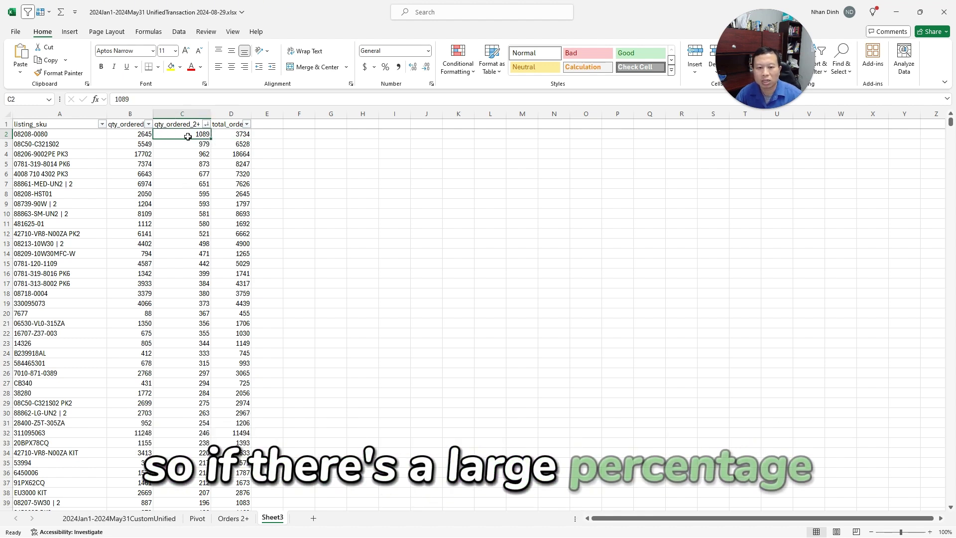
drag(220, 243, 193, 244)
drag(192, 133, 193, 127)
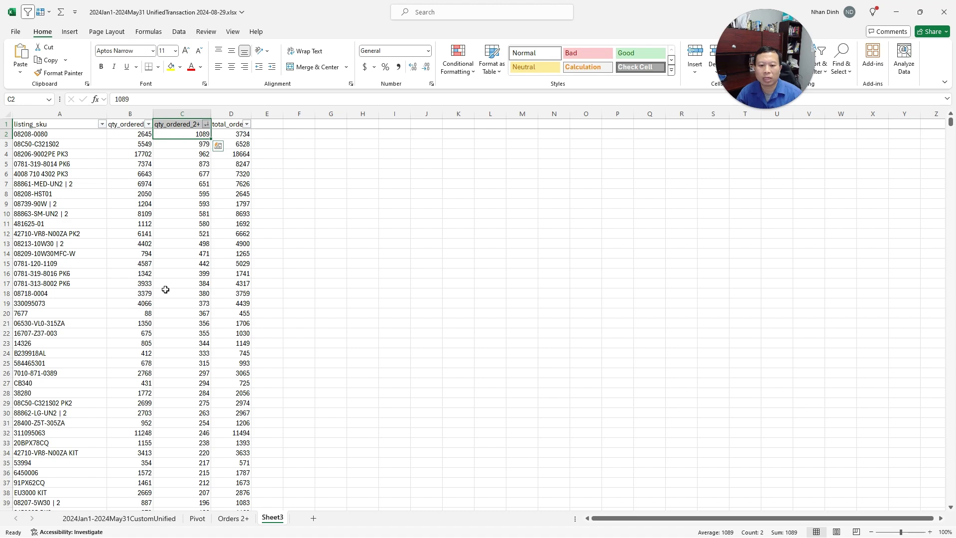
drag(68, 313, 229, 315)
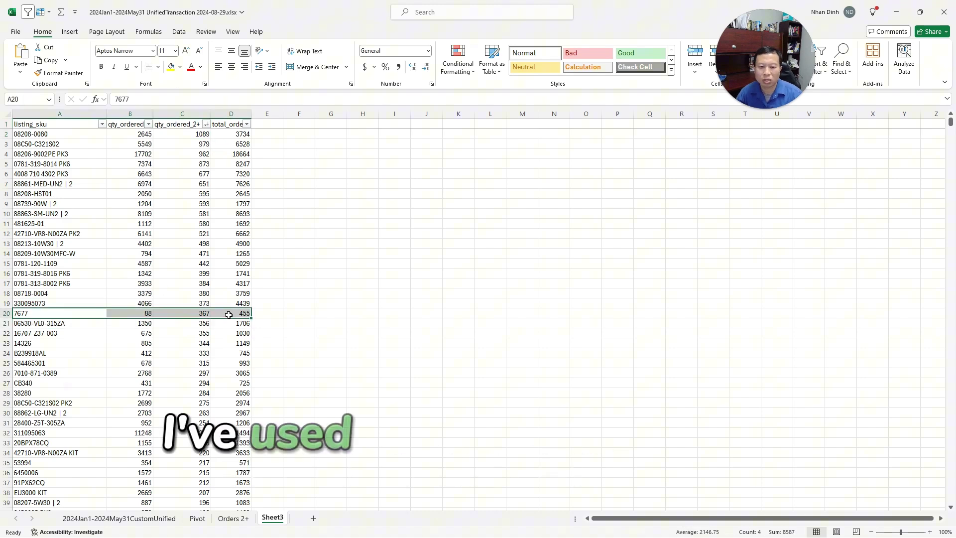
key(alt+Tab)
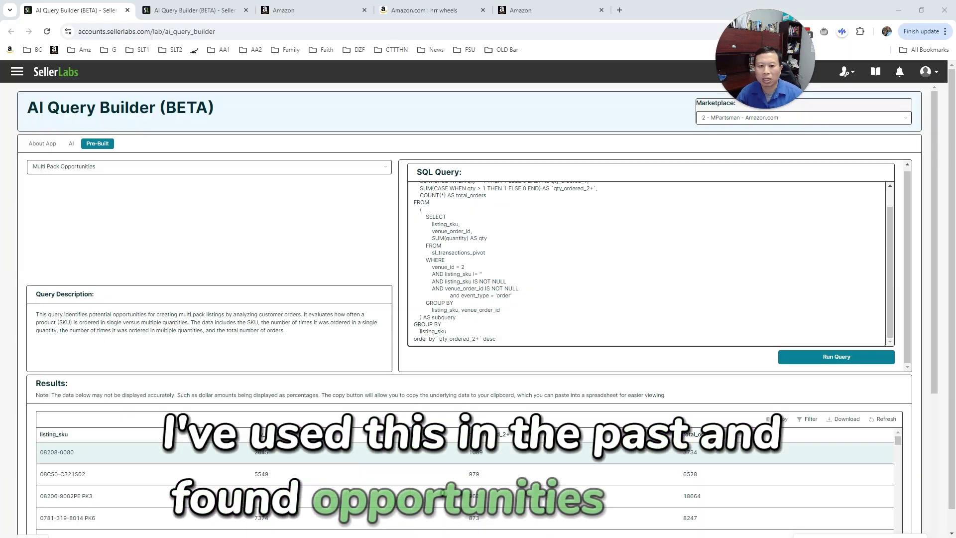
key(alt+Tab)
scroll(185, 169, up, 12)
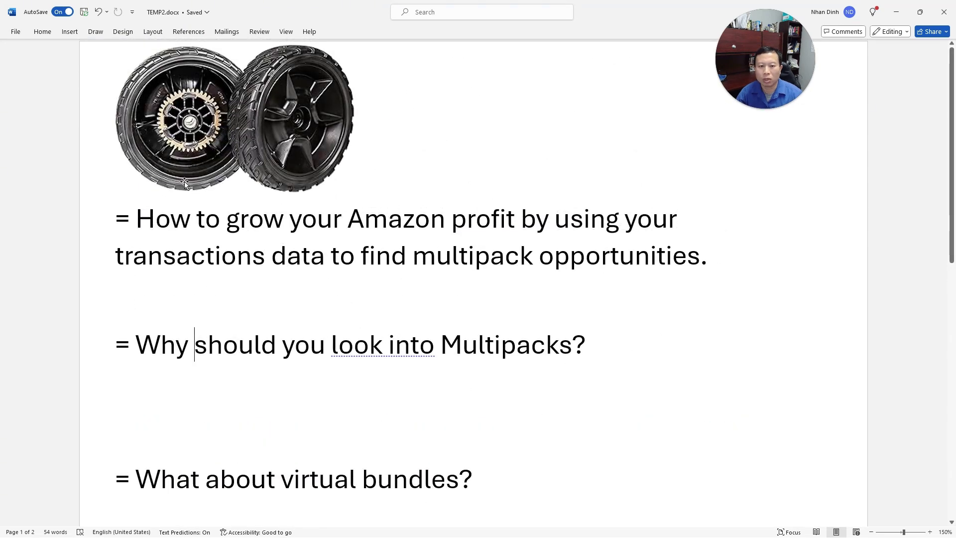
scroll(231, 149, down, 10)
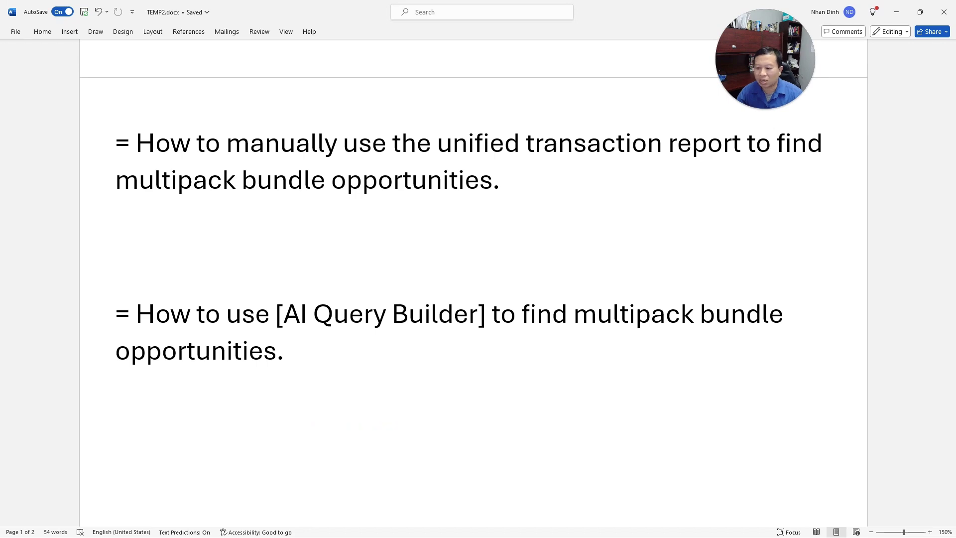
key(alt+Tab)
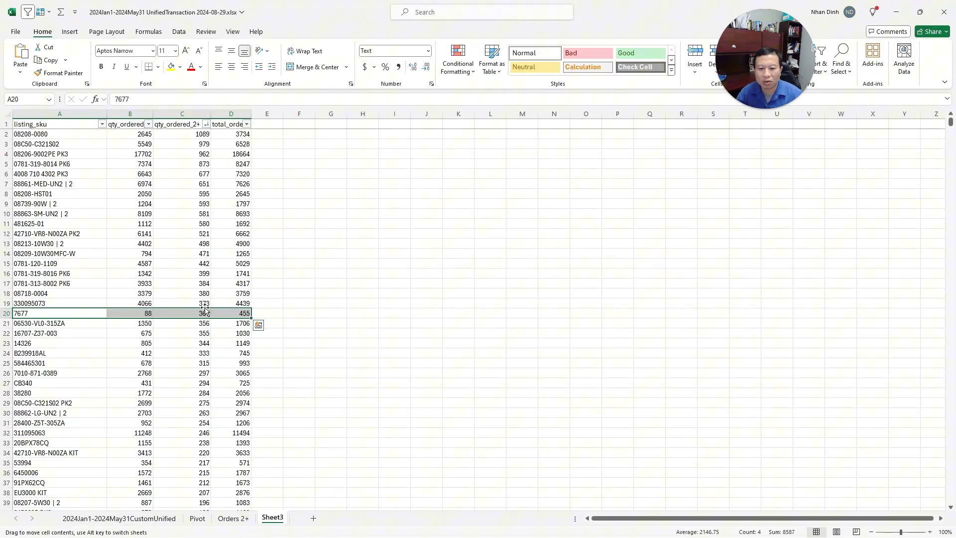
Copy SKU 7677, autofit qty_ordered_1, and select its single and 2+ quantity counts
click(100, 313)
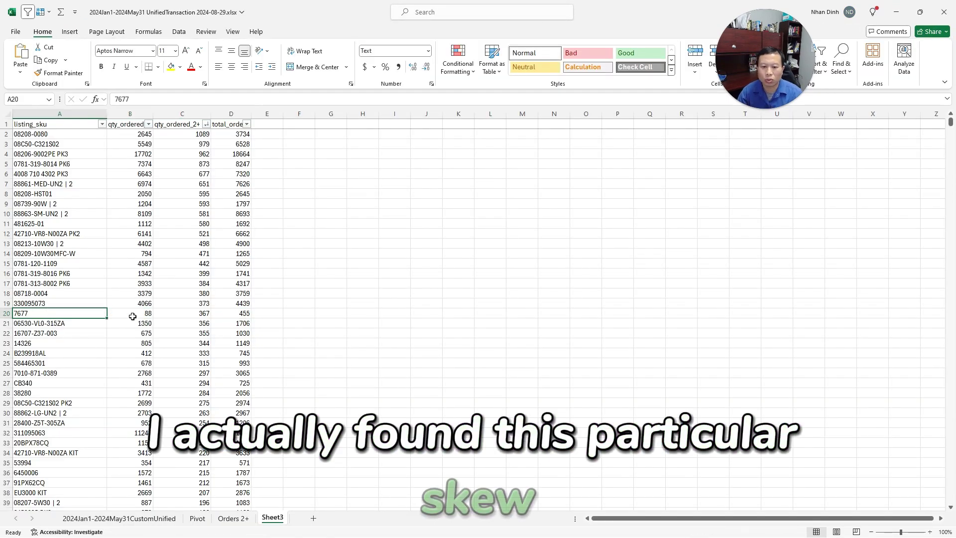
key(ctrl+c)
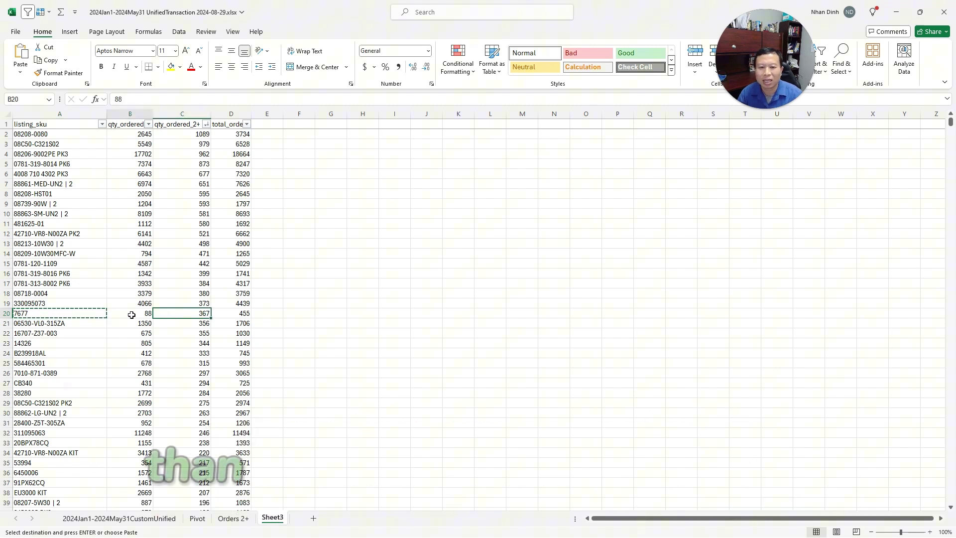
double_click(153, 120)
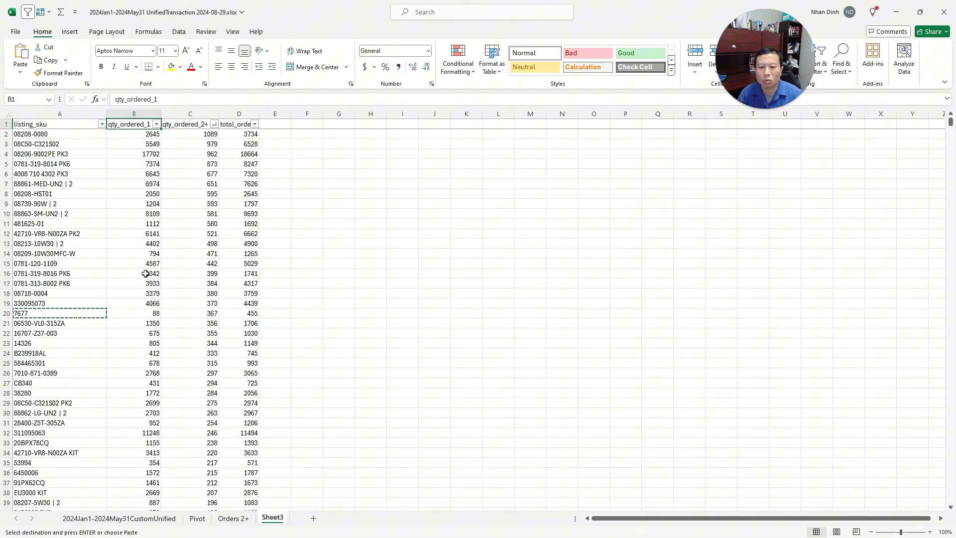
click(143, 321)
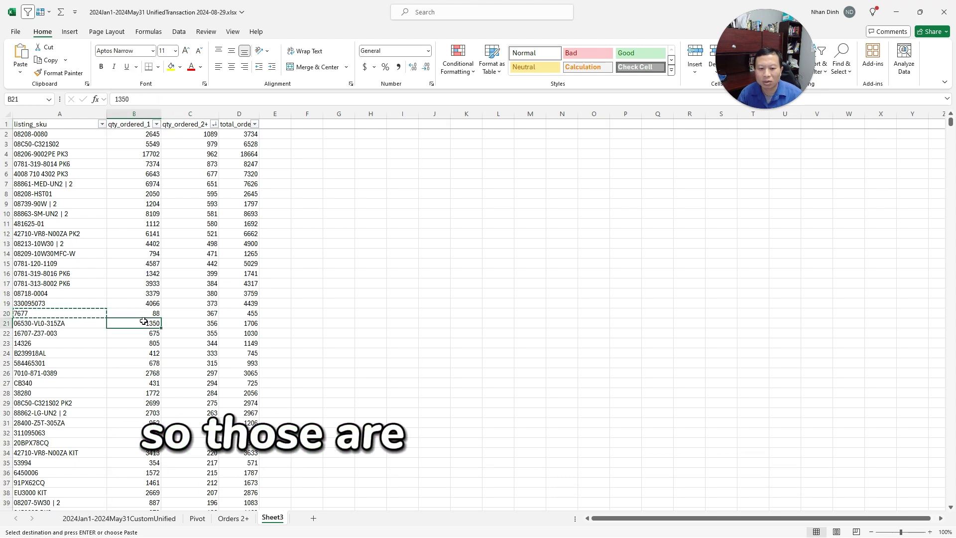
click(178, 313)
key(shift+Left)
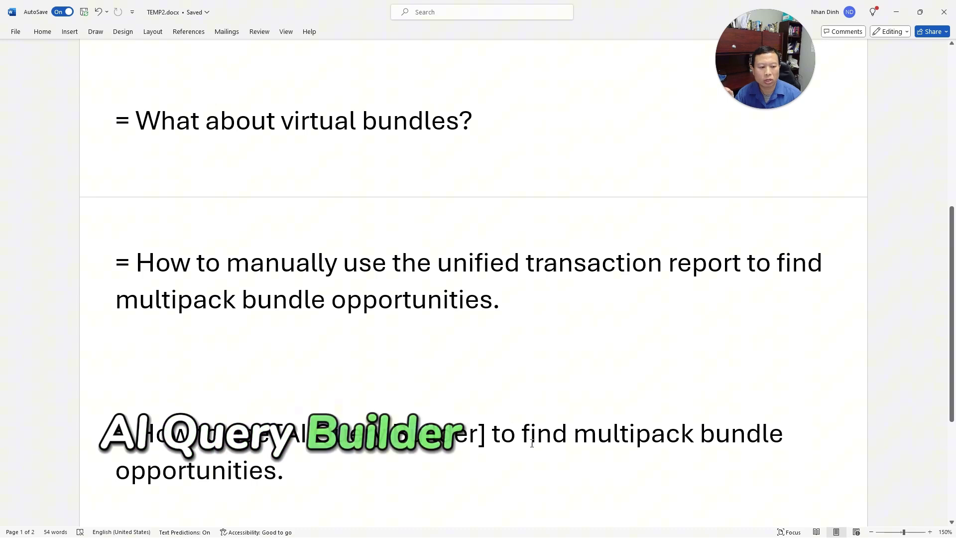
Scroll up TEMP2.docx in Word to the wheels image and the opening multipack headings
scroll(239, 401, up, 8)
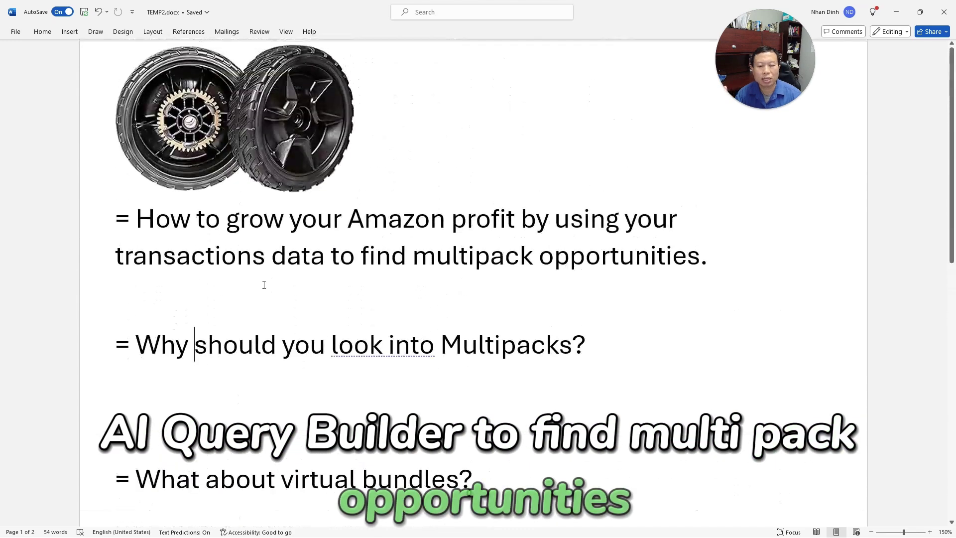